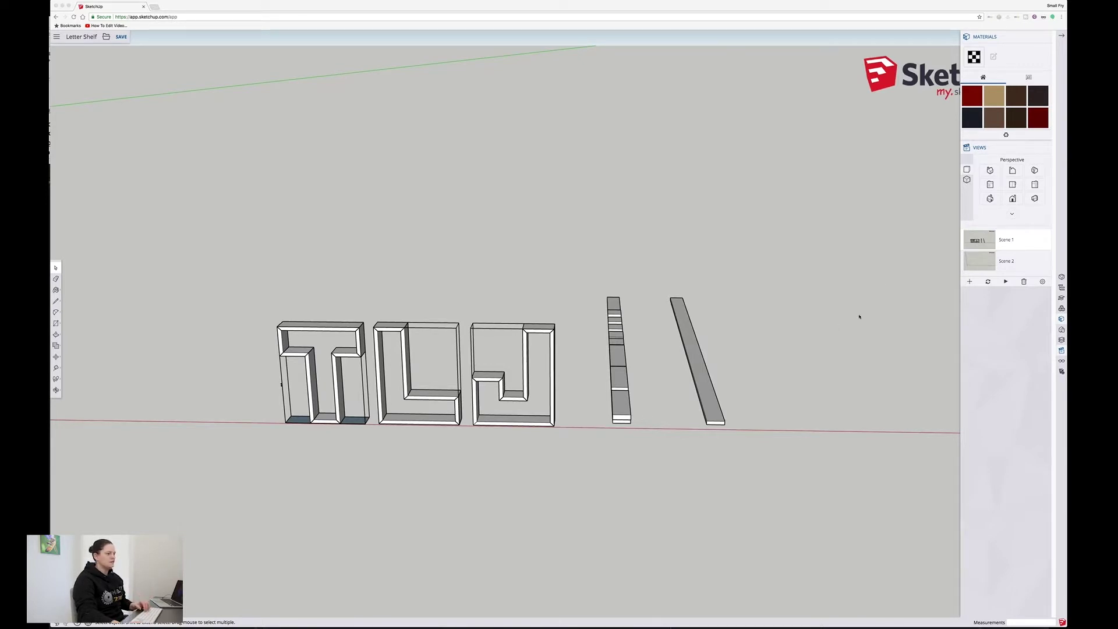
# - Switch to Scene 2 to start from the empty area around the axes origin
pyautogui.click(985, 260)
pyautogui.click(983, 262)
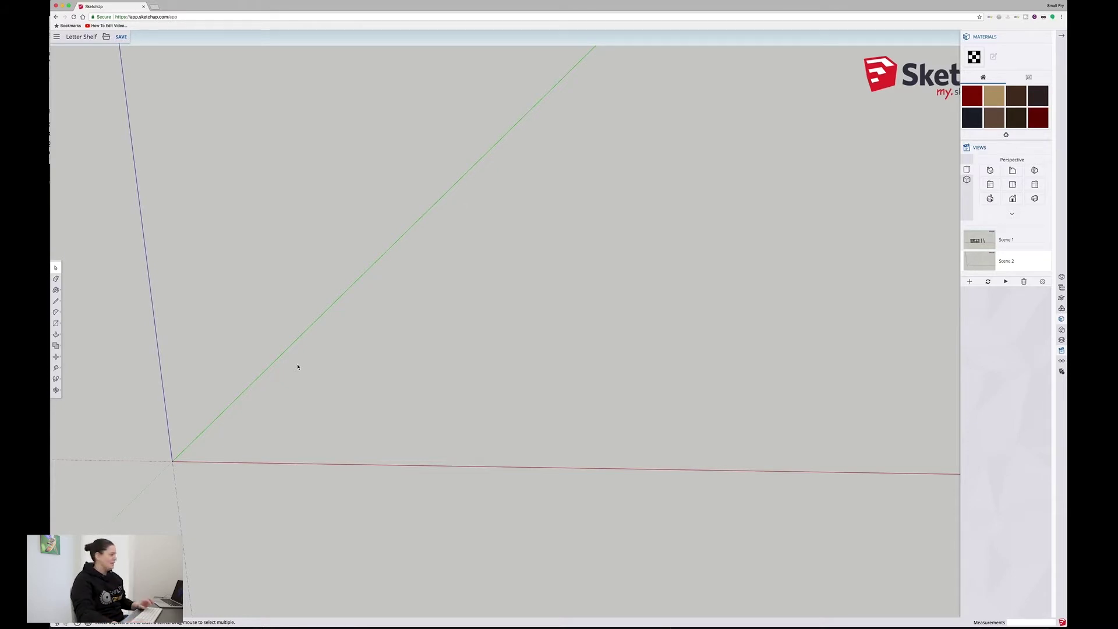
pyautogui.moveTo(190, 375); pyautogui.dragTo(269, 367, button='middle')
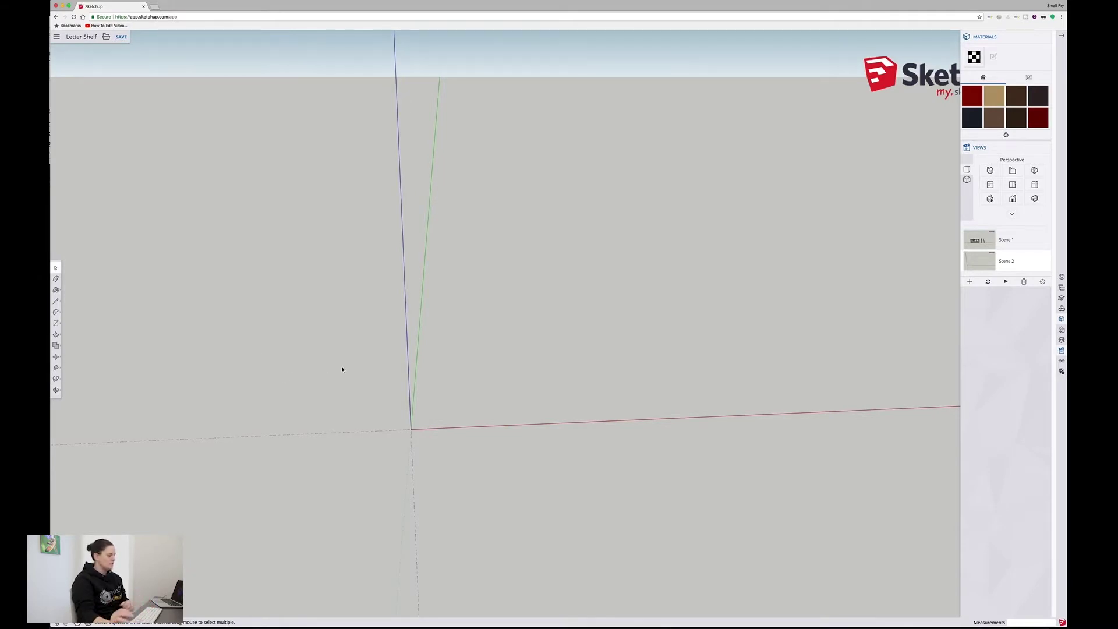
pyautogui.press('h')
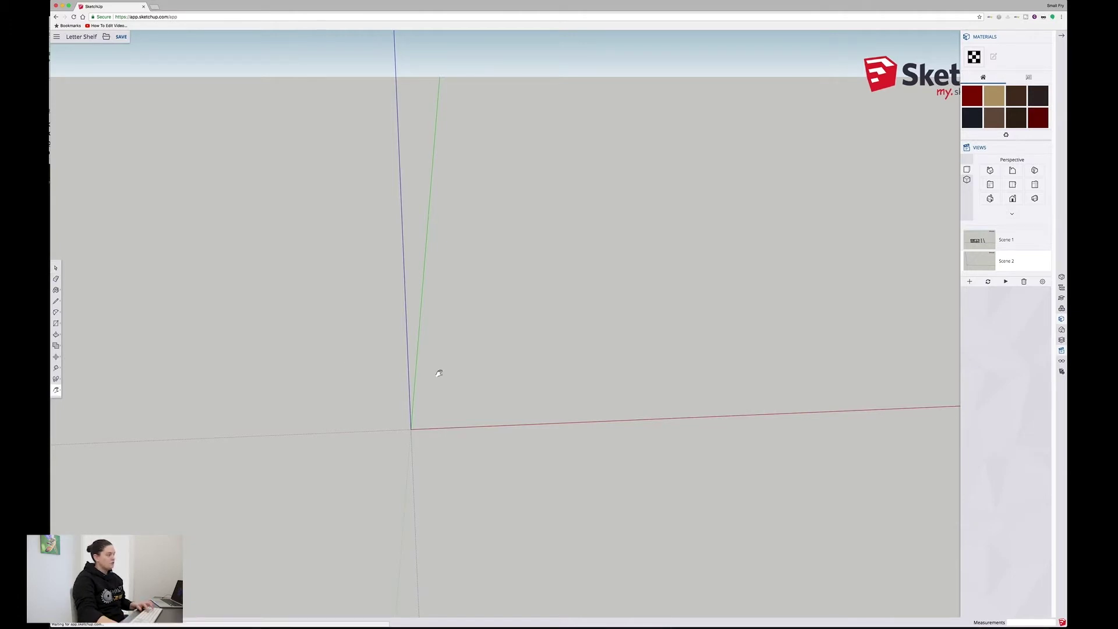
pyautogui.moveTo(535, 375); pyautogui.dragTo(498, 404)
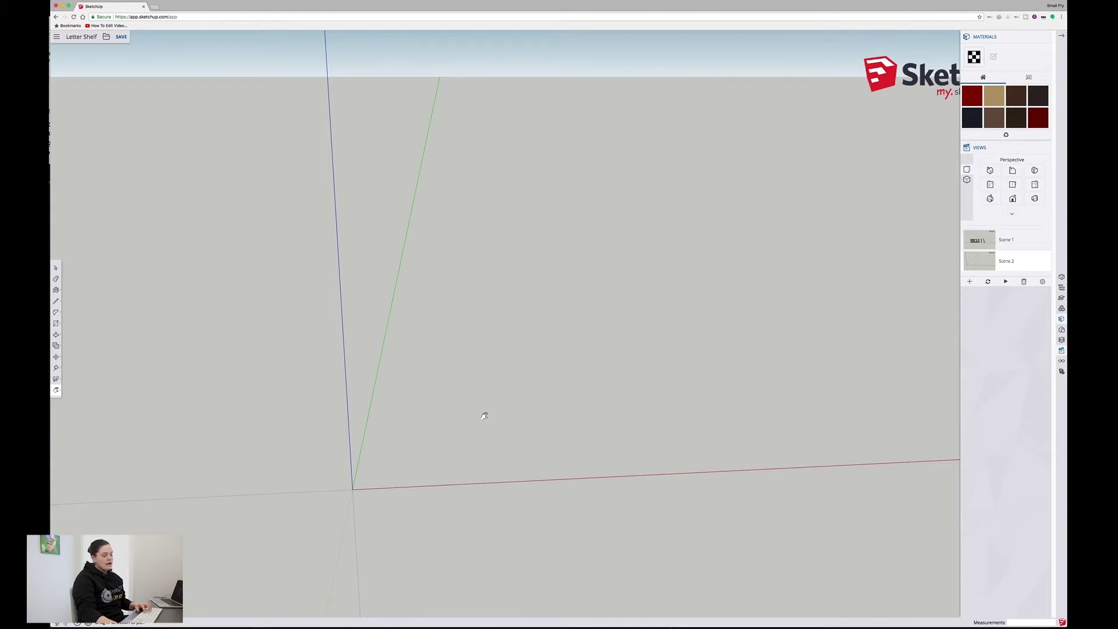
pyautogui.press('o')
pyautogui.moveTo(533, 407); pyautogui.dragTo(495, 407)
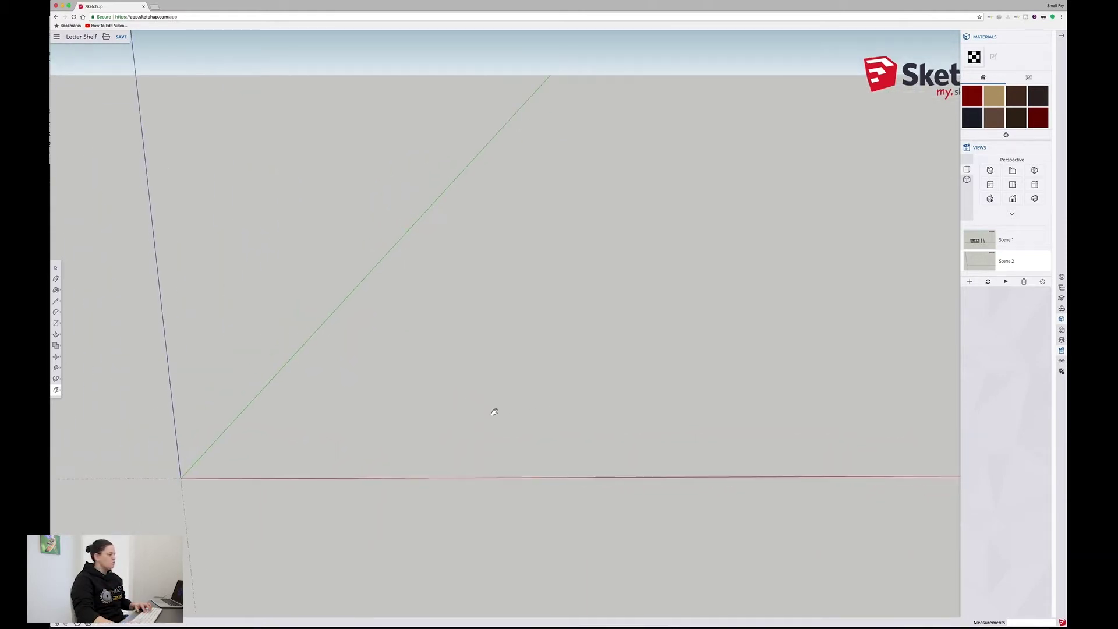
pyautogui.moveTo(344, 494); pyautogui.dragTo(258, 399)
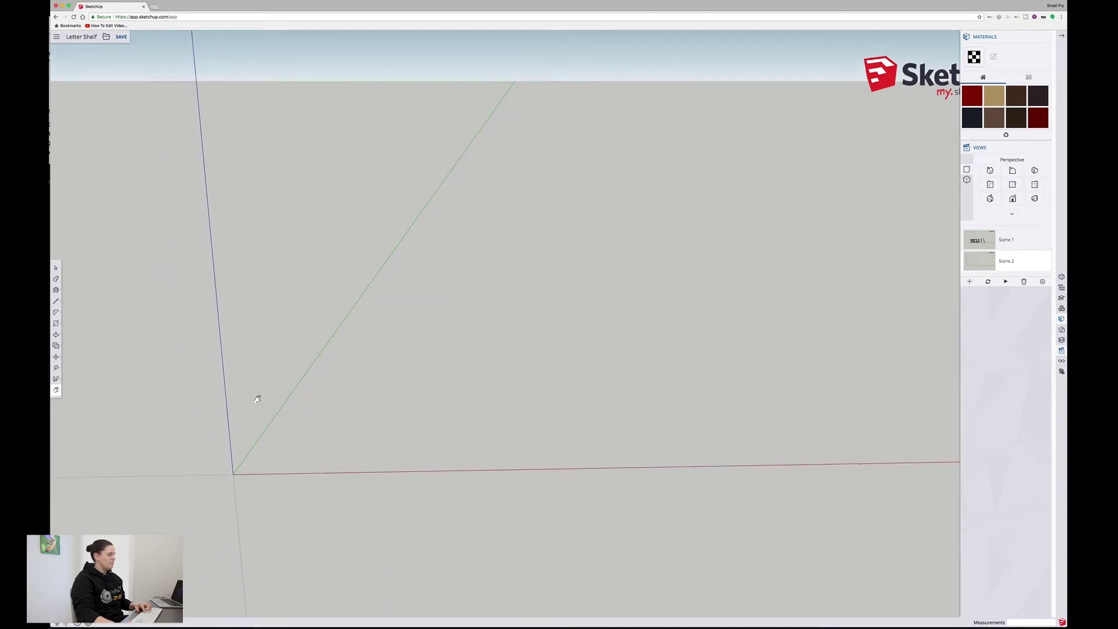
# - Draw a 400 by 89 mm rectangle on the ground beside the red axis, near the origin
pyautogui.click(56, 323)
pyautogui.click(72, 297)
pyautogui.click(367, 460)
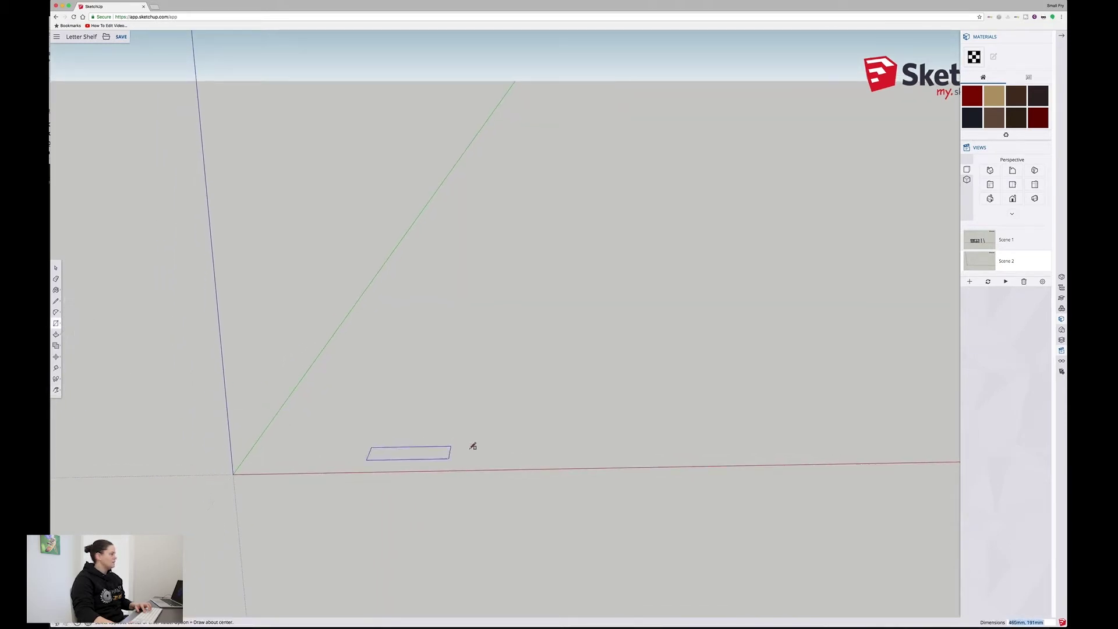
pyautogui.click(478, 448)
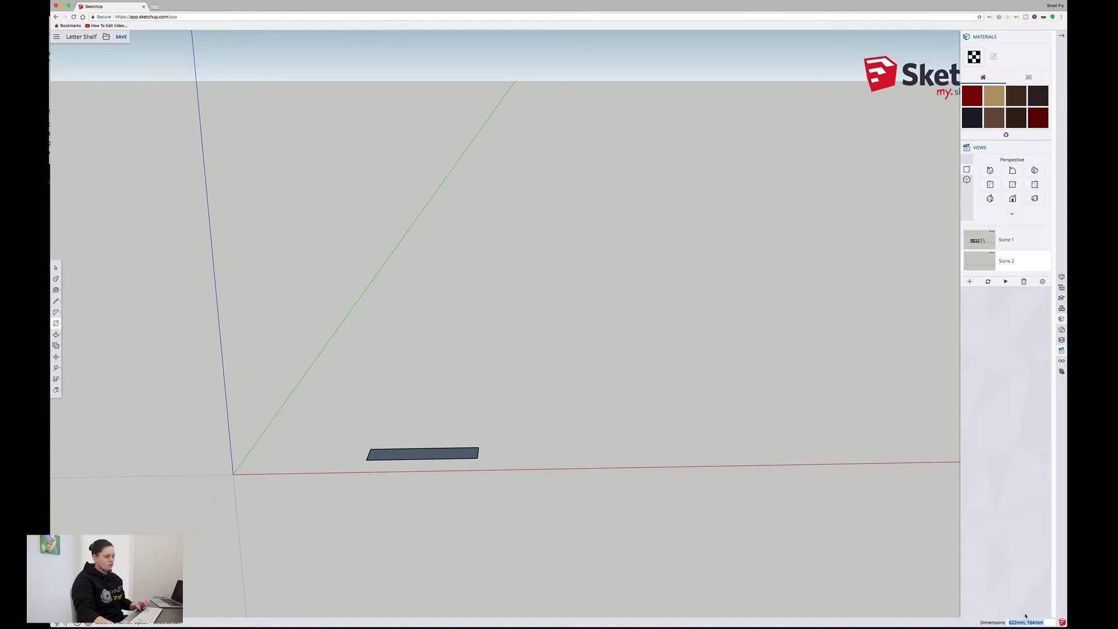
pyautogui.write('4')
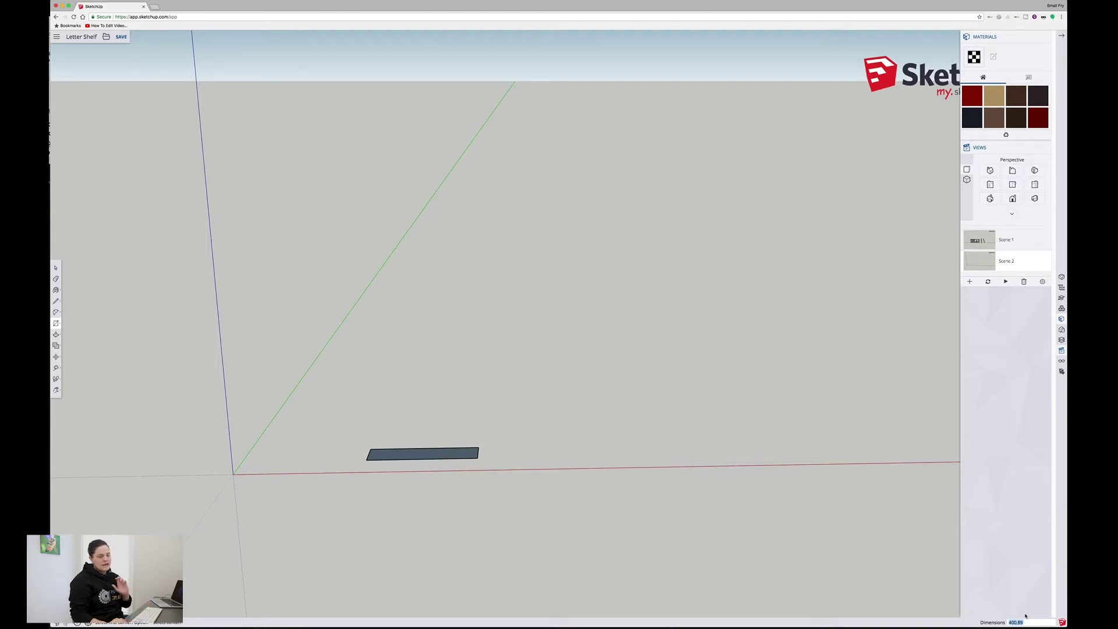
pyautogui.write('00,89')
pyautogui.press('Return')
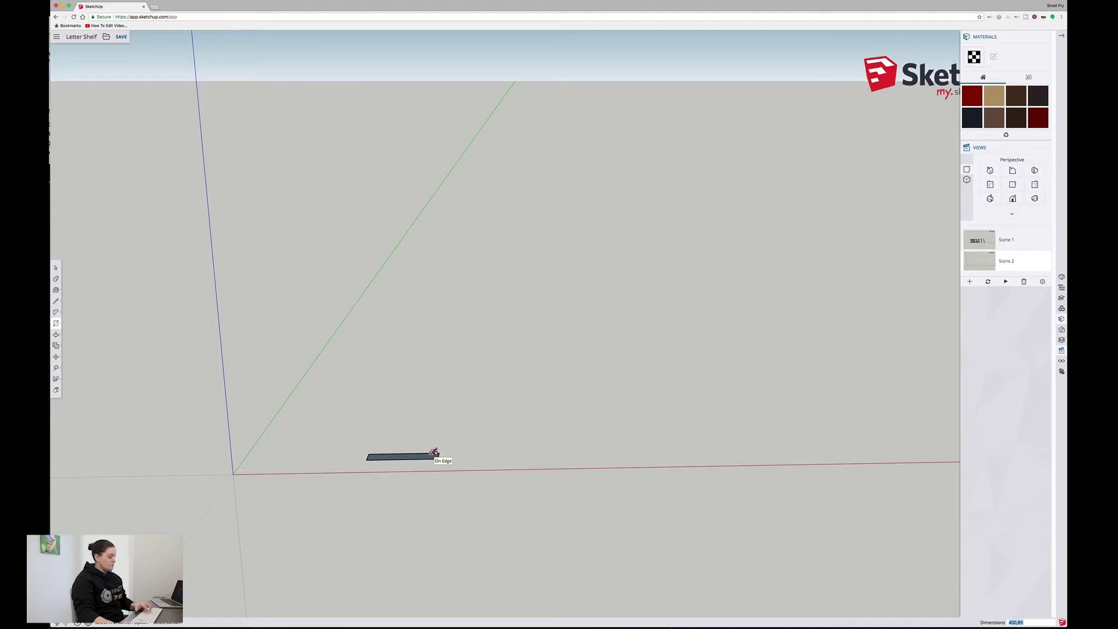
# - Push/Pull the rectangle upward 500 mm into a box
pyautogui.press('p')
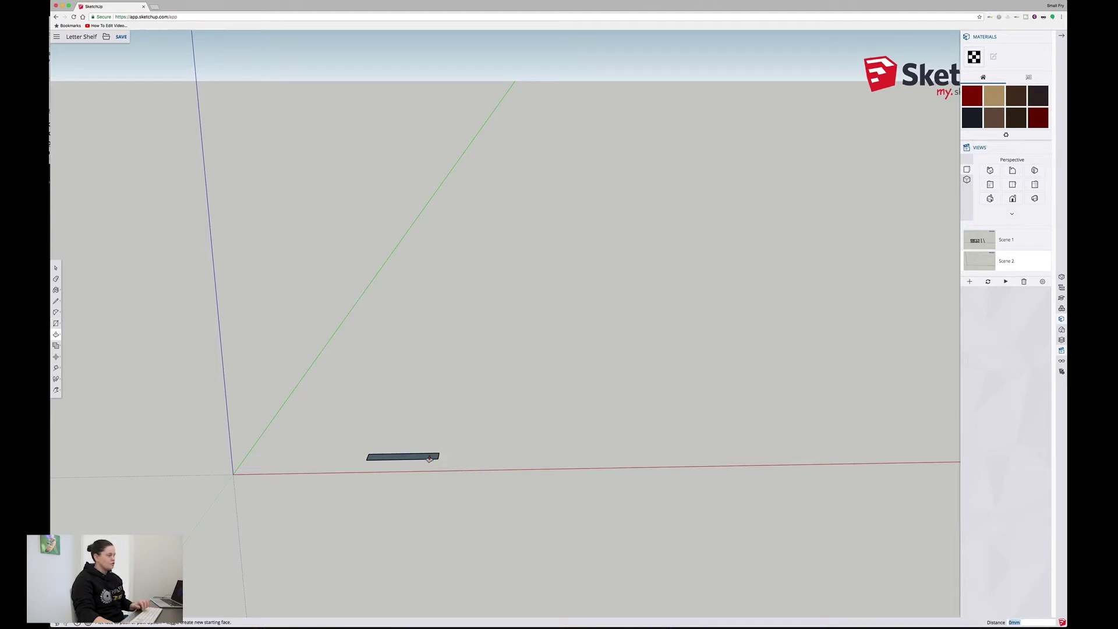
pyautogui.click(429, 458)
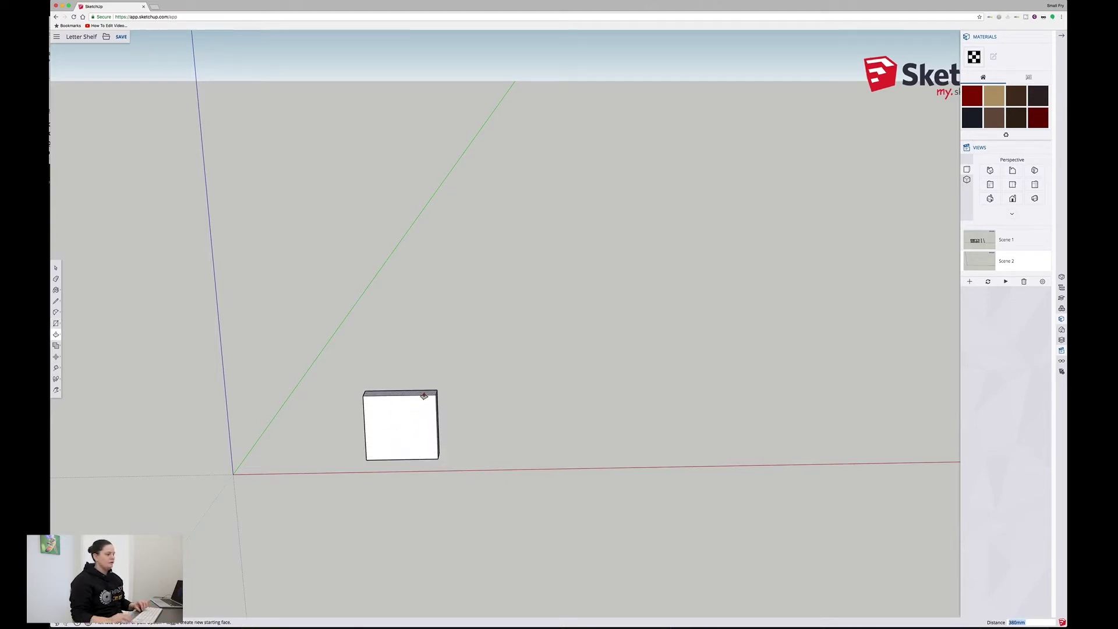
pyautogui.write('500')
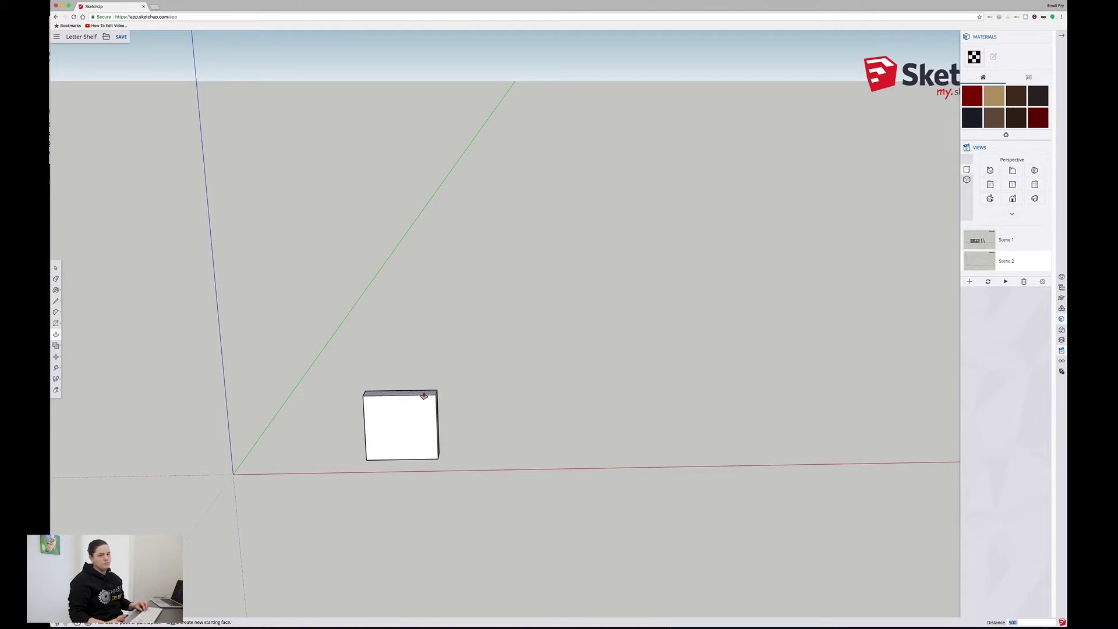
pyautogui.press('Return')
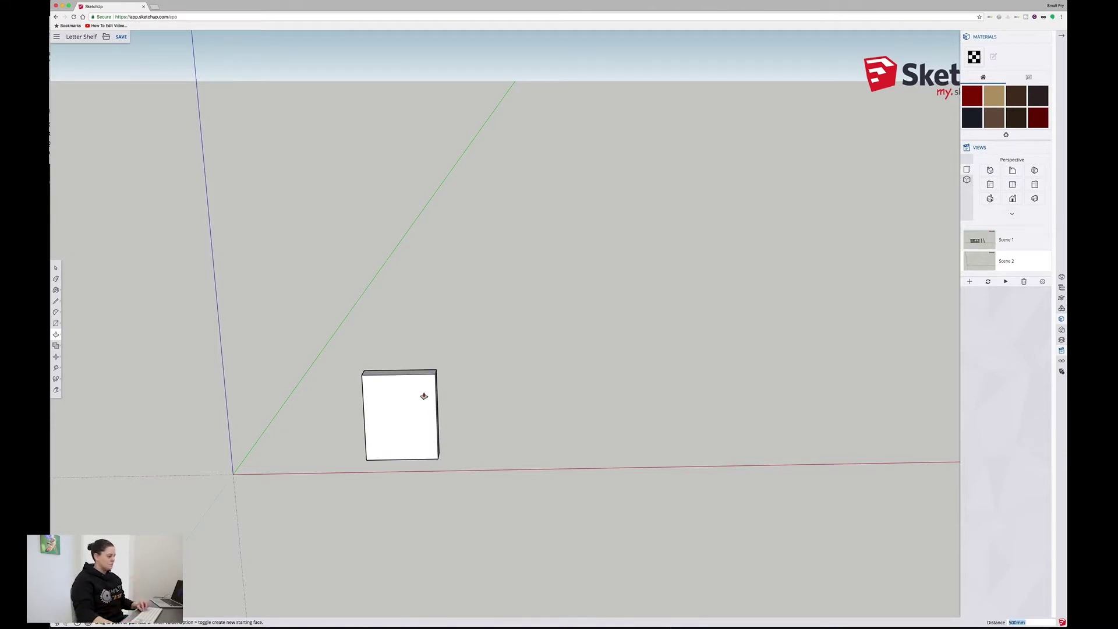
pyautogui.press('space')
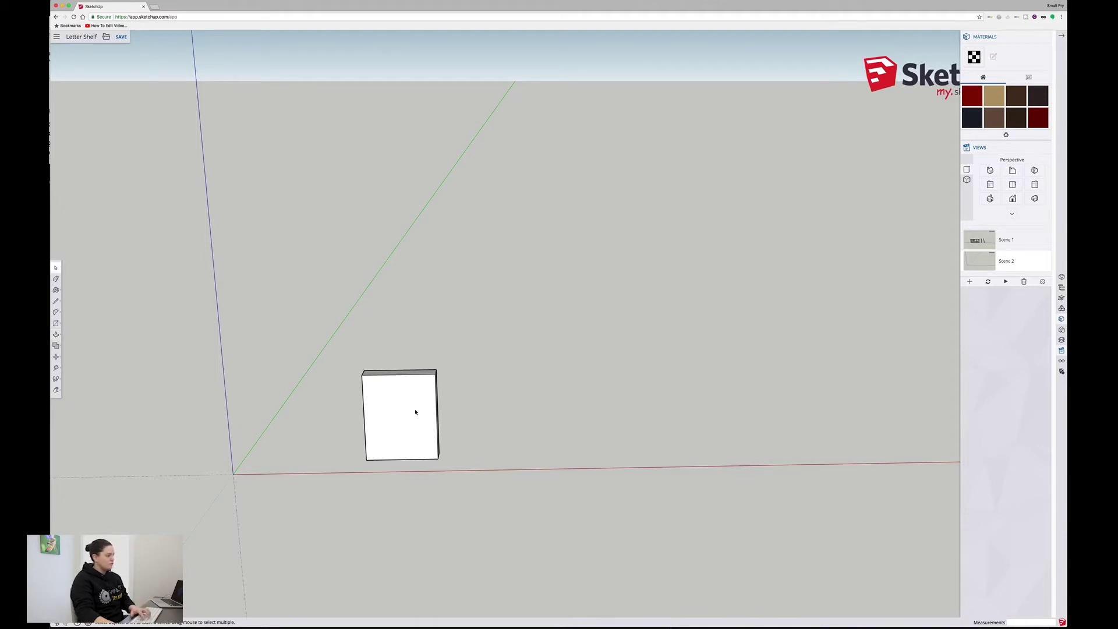
# - Delete the box's side and upper faces, keeping its edges and bottom face as an open frame
pyautogui.click(415, 412)
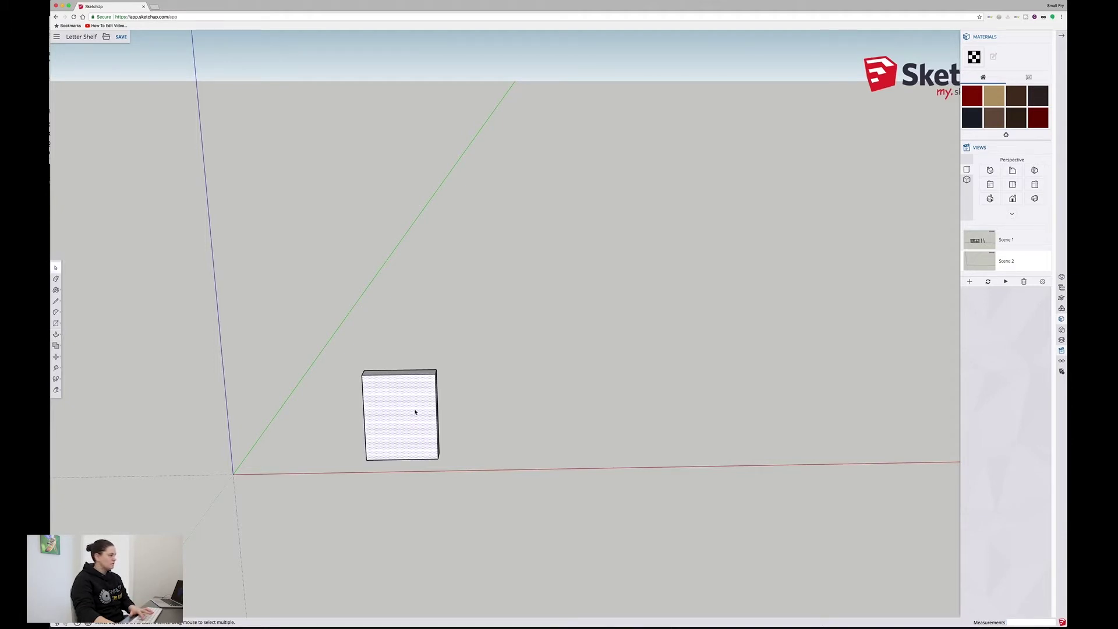
pyautogui.press('Delete')
pyautogui.press('Escape')
# - Turn the open frame into a component with the default definition name and settings
pyautogui.moveTo(367, 411); pyautogui.dragTo(383, 410, button='middle')
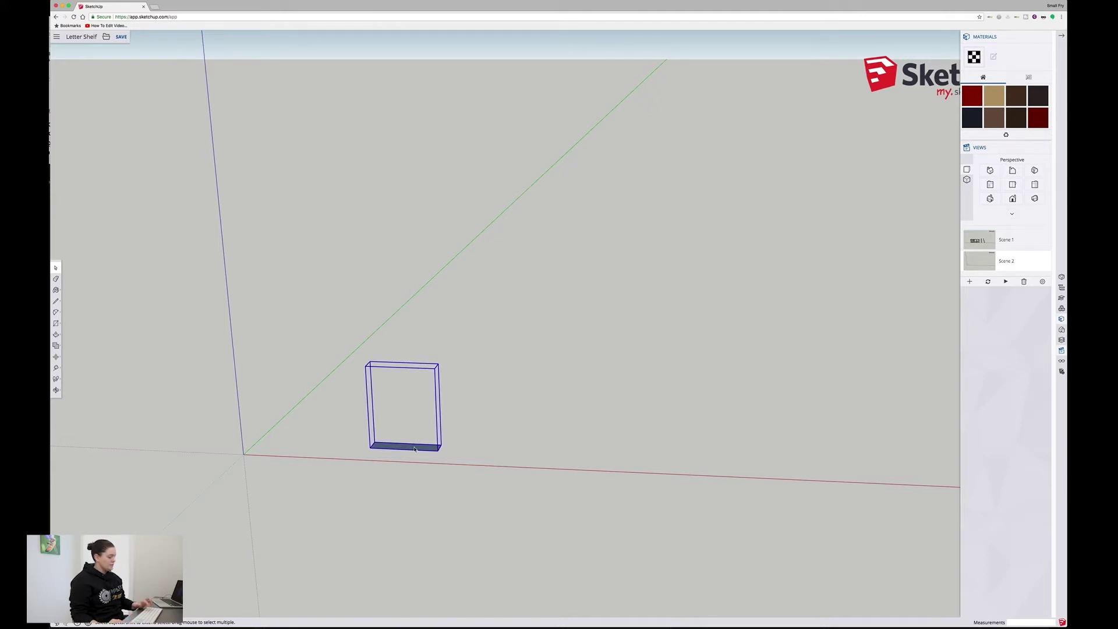
pyautogui.press('g')
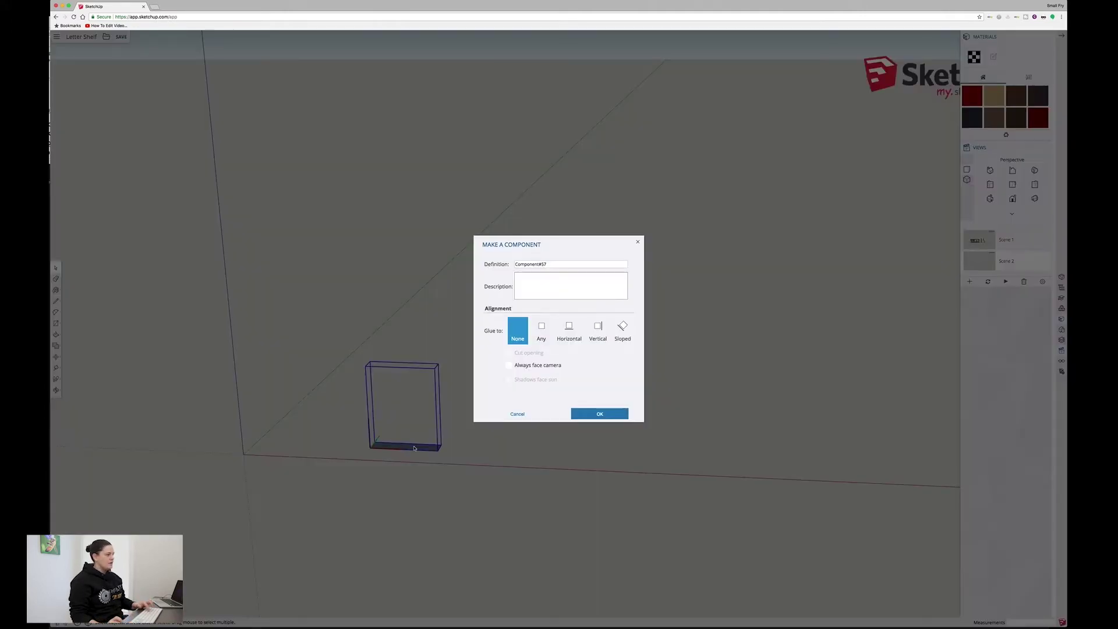
pyautogui.press('Return')
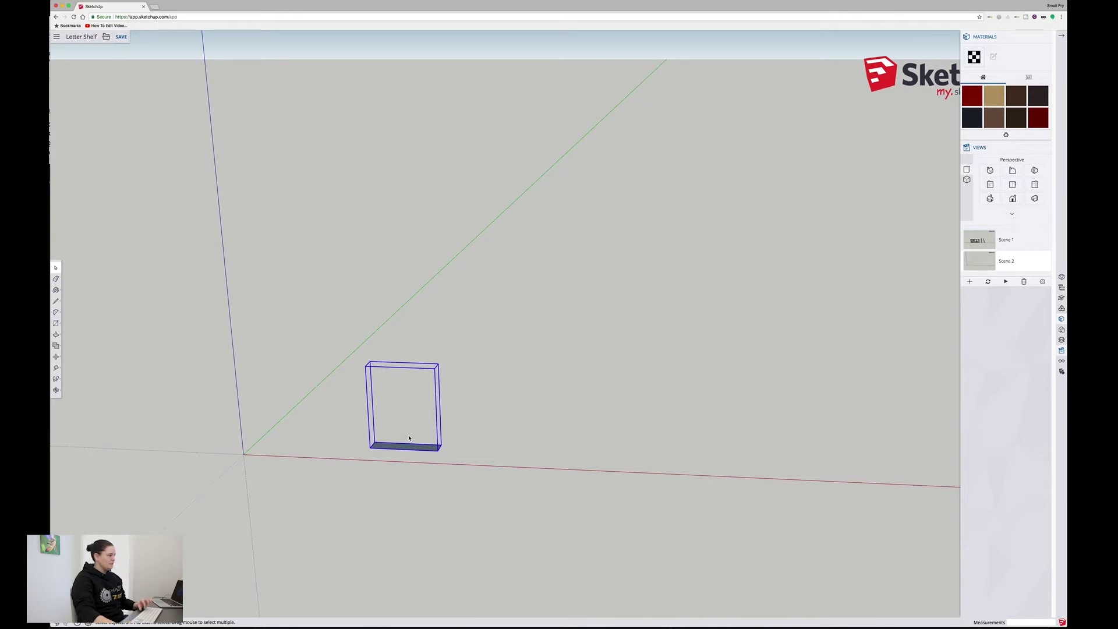
# - Place a horizontal guide line 150 mm below the frame's upper front edge with the Tape Measure tool
pyautogui.scroll(2, 408, 438)
pyautogui.moveTo(404, 425); pyautogui.dragTo(452, 378, button='middle')
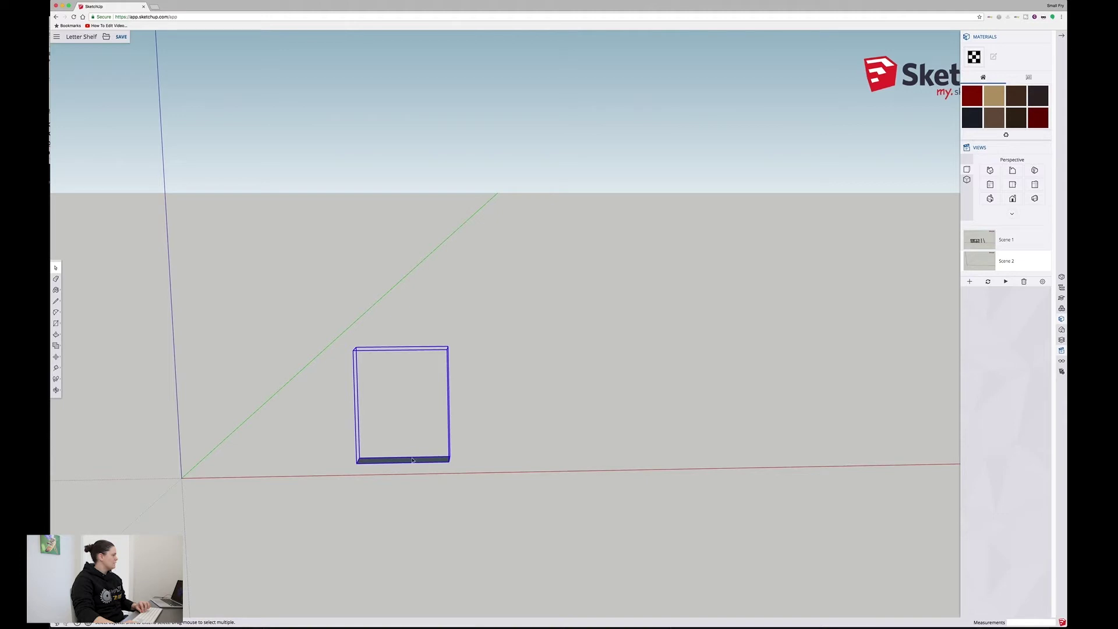
pyautogui.click(57, 368)
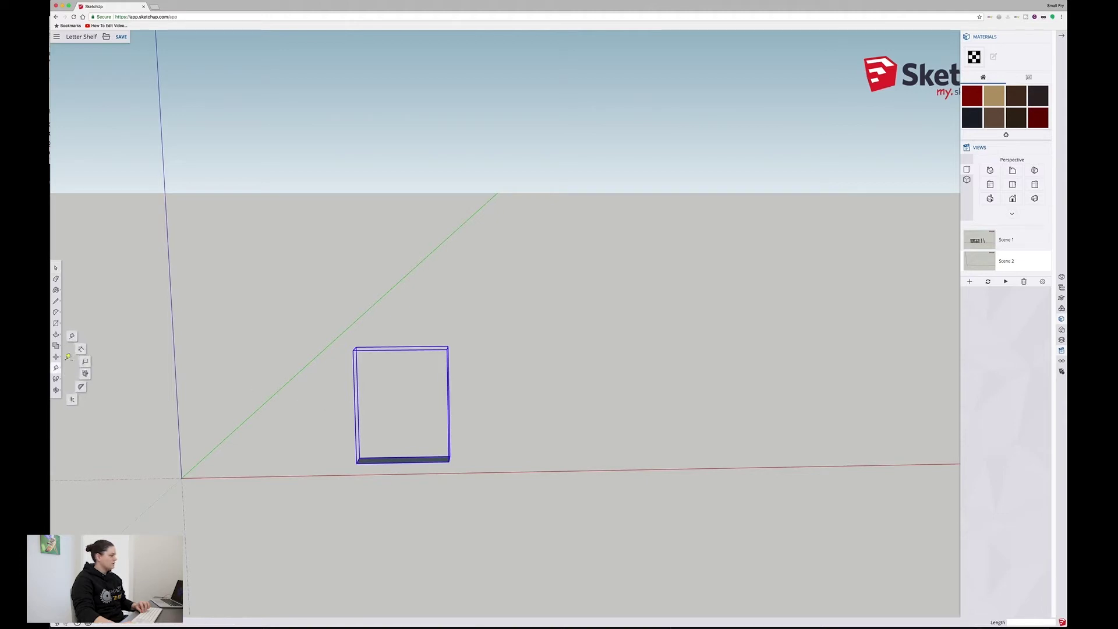
pyautogui.click(71, 336)
pyautogui.click(400, 349)
pyautogui.write('15')
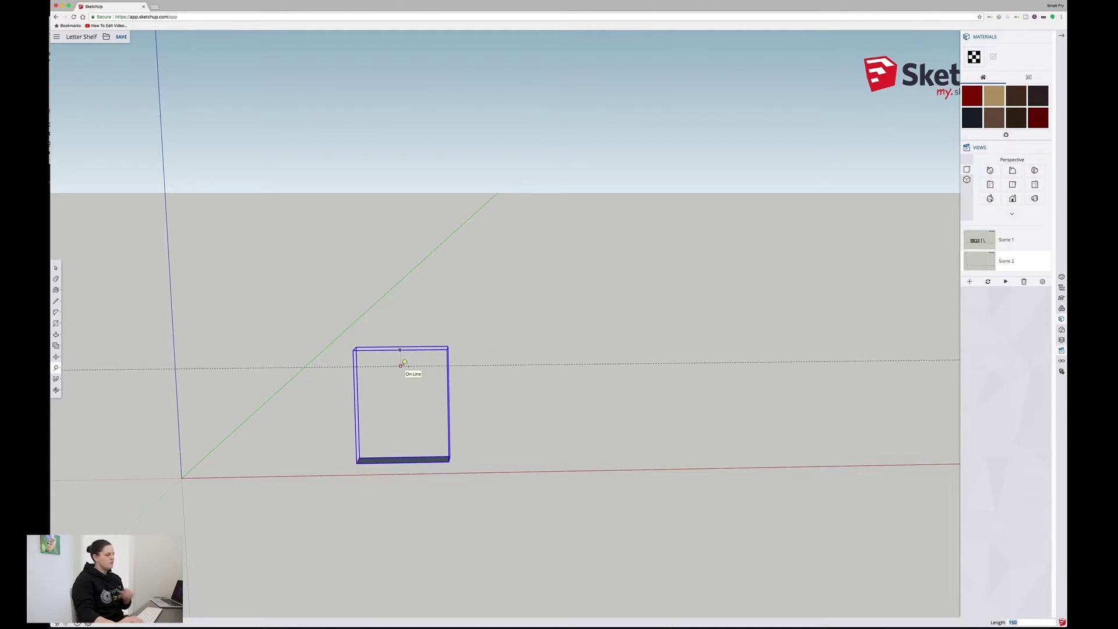
pyautogui.write('0')
pyautogui.press('Return')
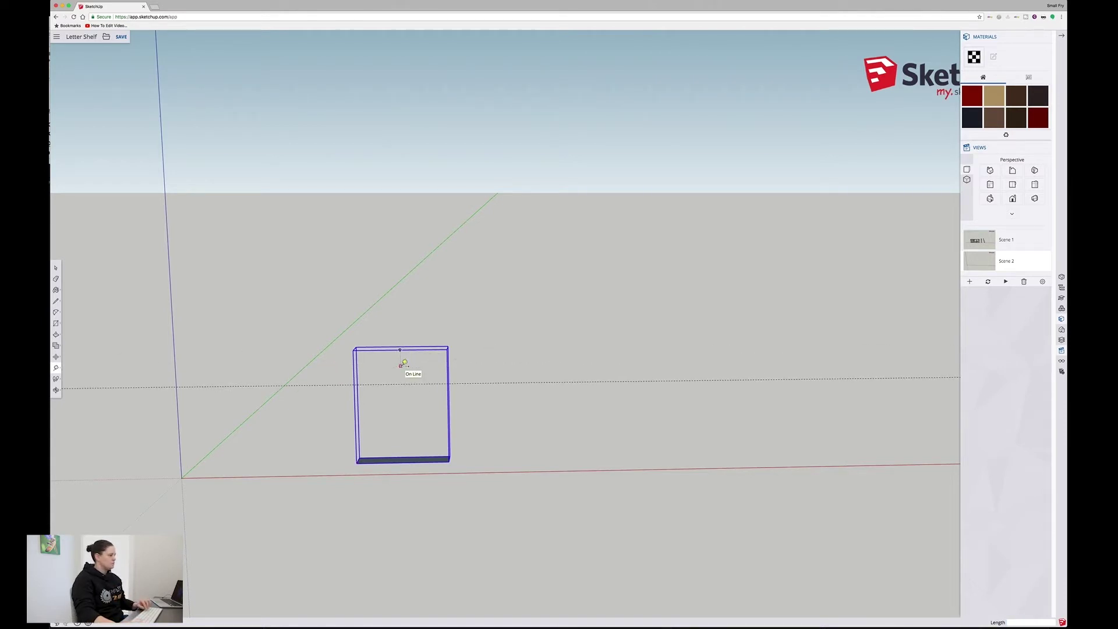
# - Place a vertical guide line 200 mm from the frame's left front edge, at the middle of its width
pyautogui.click(355, 407)
pyautogui.click(405, 404)
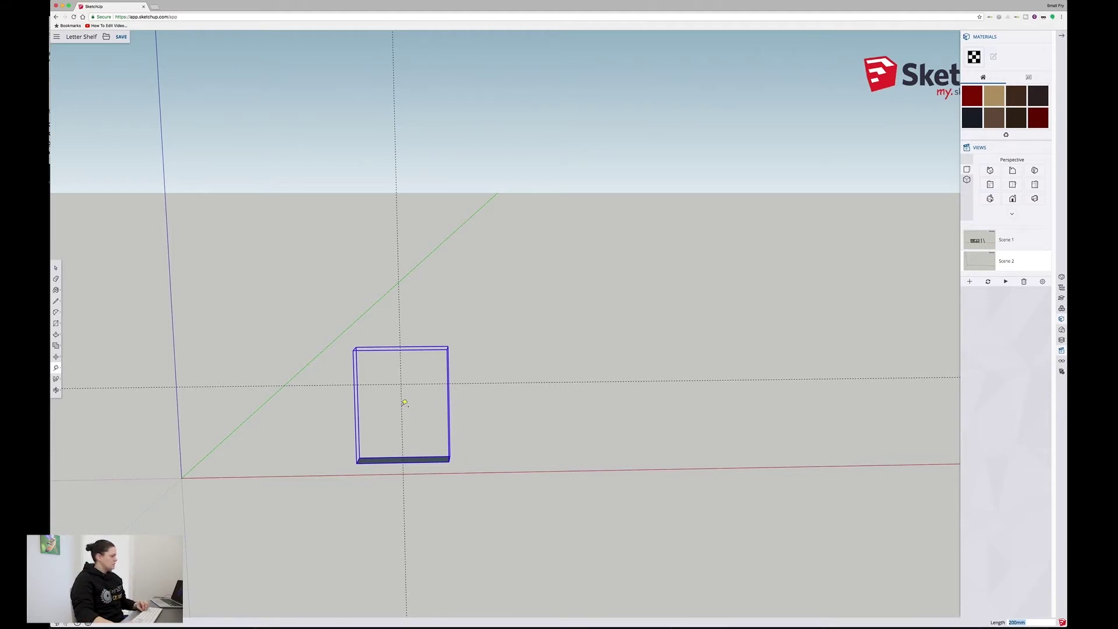
pyautogui.press('space')
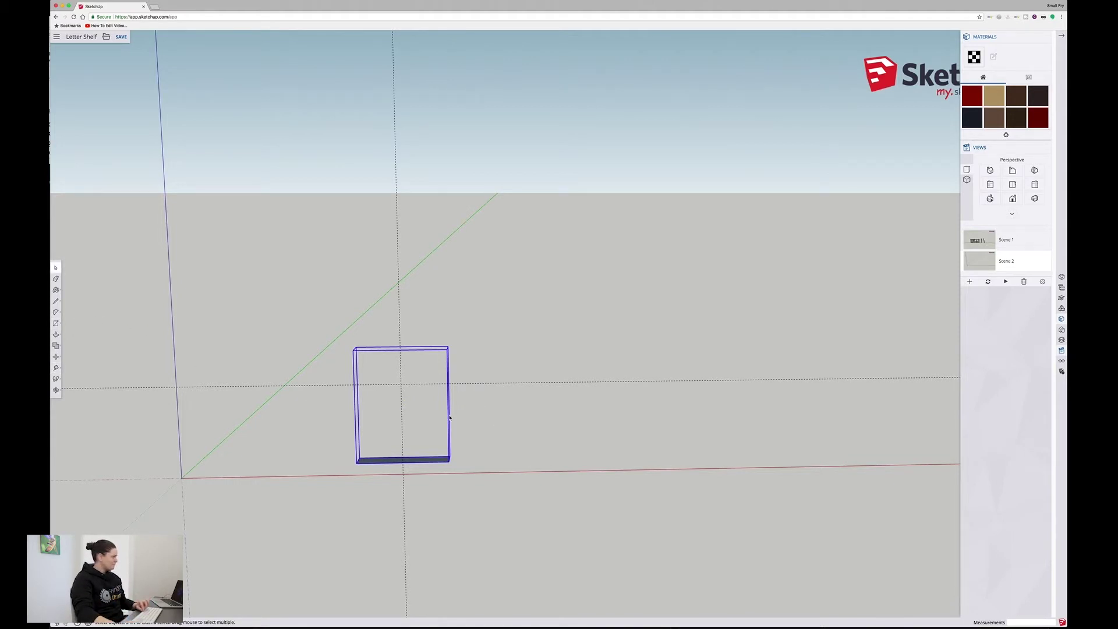
# - Draw an upright 150 by 19 mm rectangle on the ground to the right of the frame
pyautogui.click(56, 323)
pyautogui.click(74, 306)
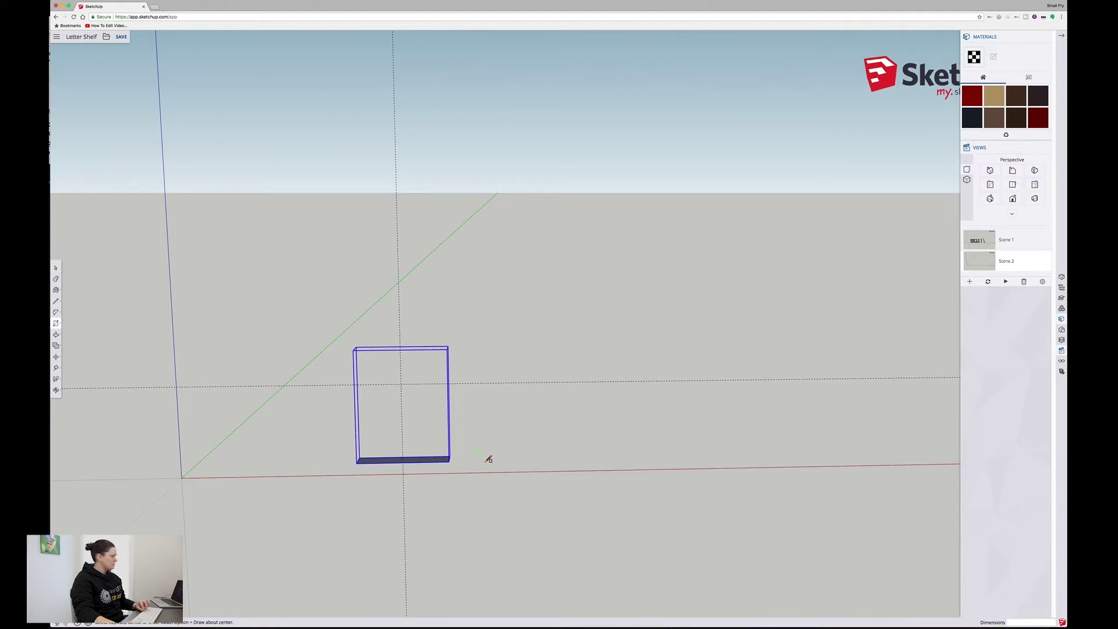
pyautogui.click(528, 459)
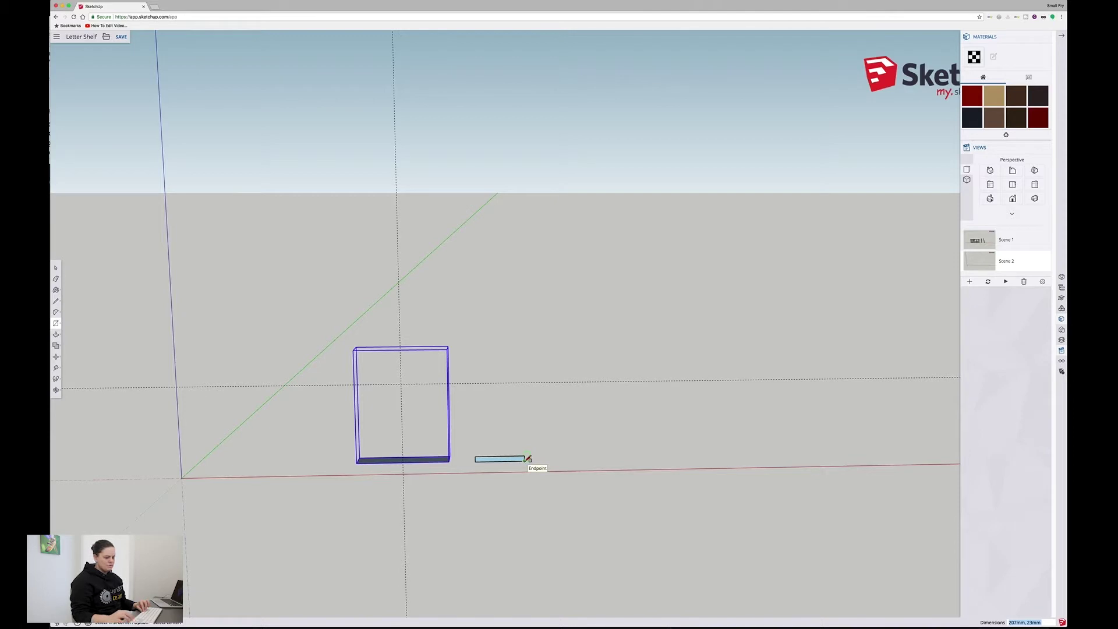
pyautogui.write('150,19')
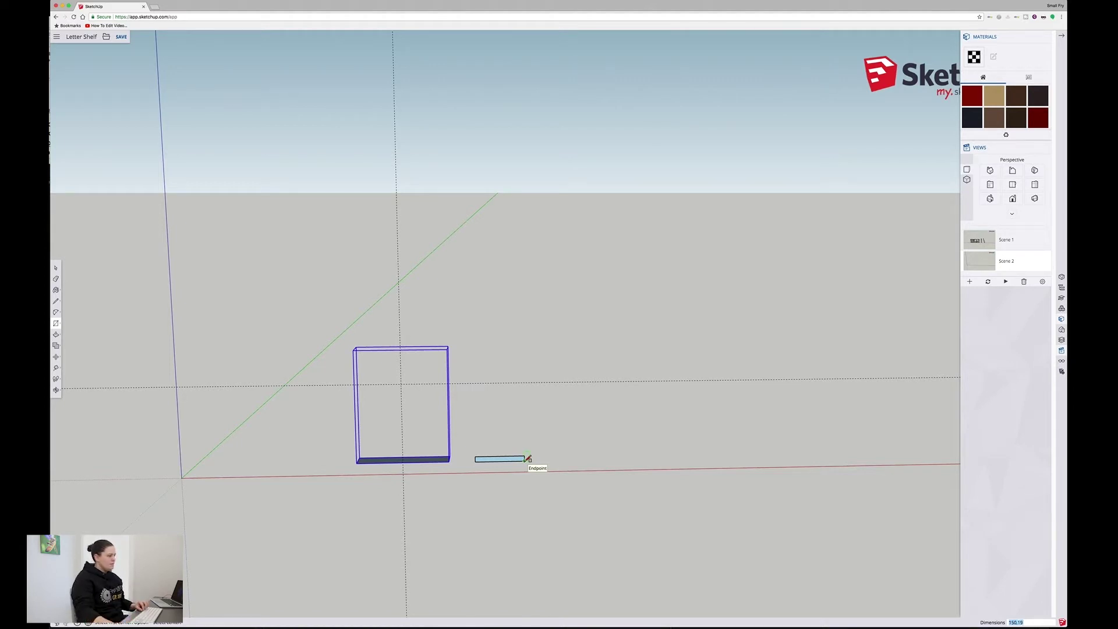
pyautogui.press('Return')
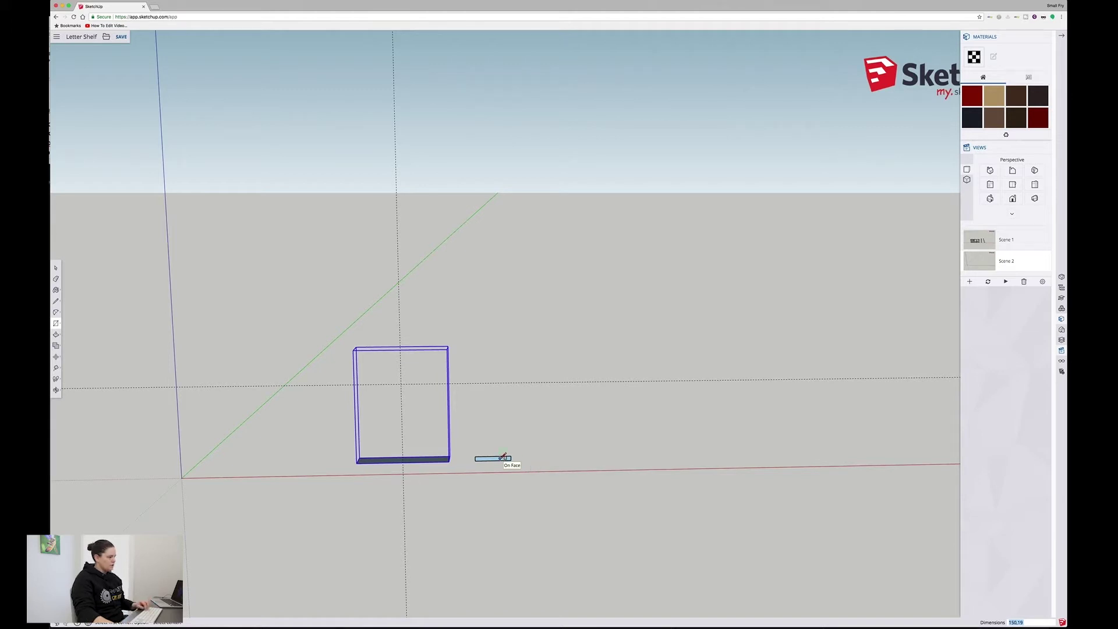
# - Extrude the upright rectangle backward with Push/Pull to form a short board
pyautogui.press('p')
pyautogui.click(500, 460)
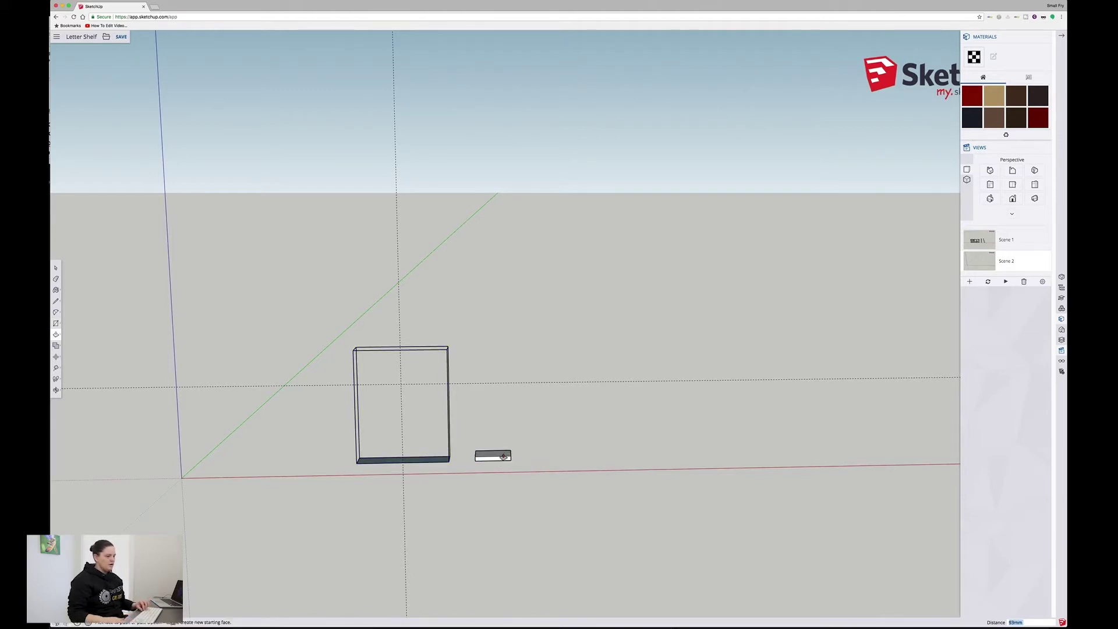
pyautogui.click(499, 455)
pyautogui.press('space')
# - Place a 45° guide line with the Protractor through the lower left corner of the short board's front face
pyautogui.scroll(4, 512, 460)
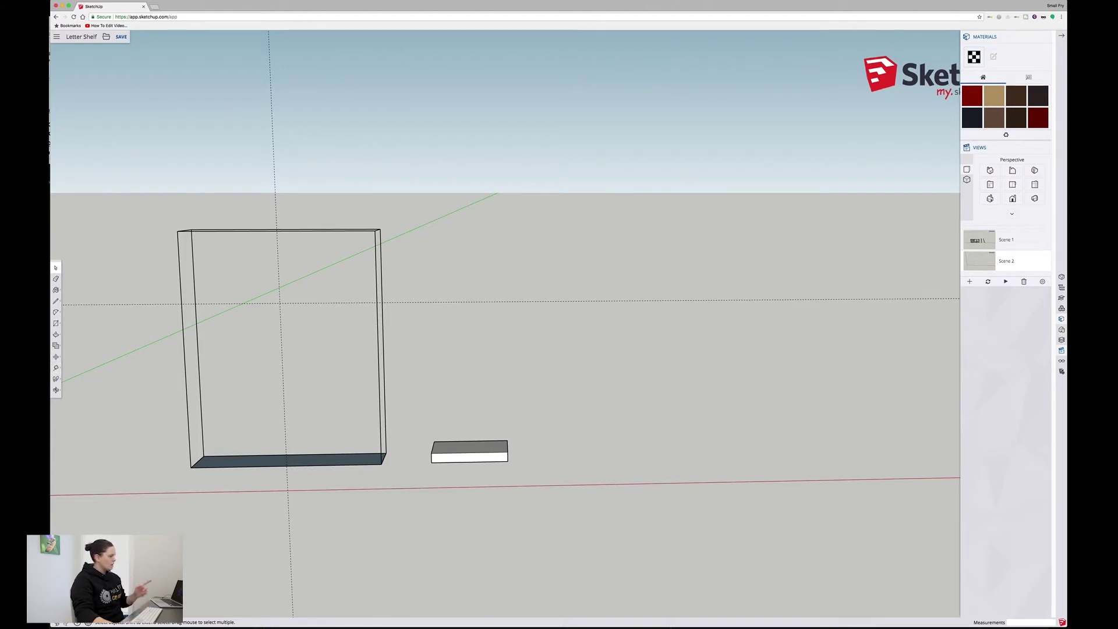
pyautogui.click(56, 370)
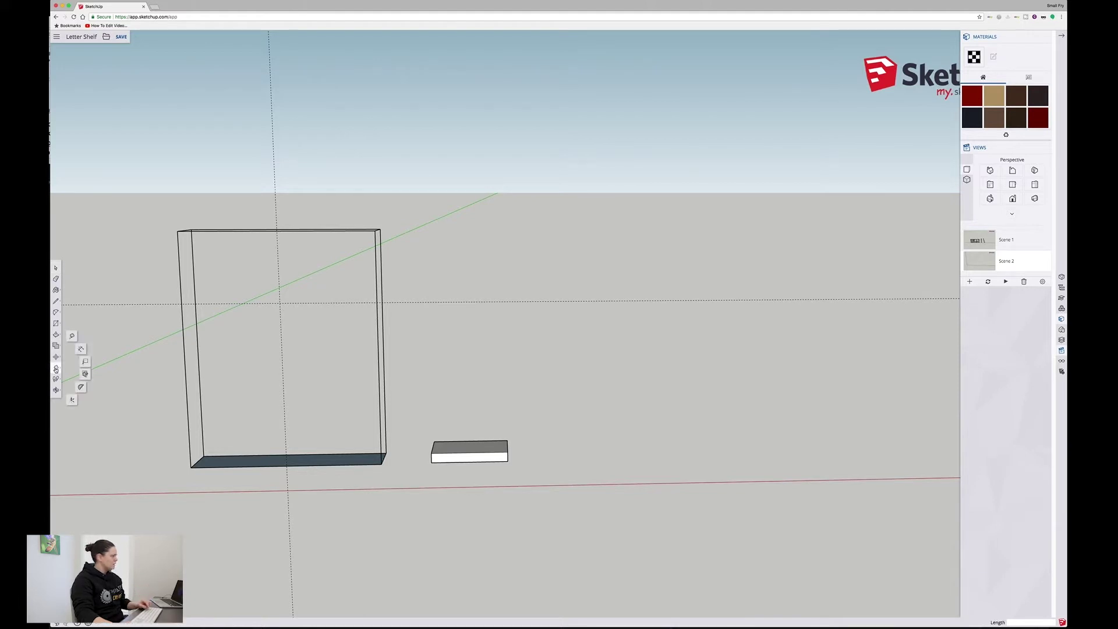
pyautogui.click(81, 390)
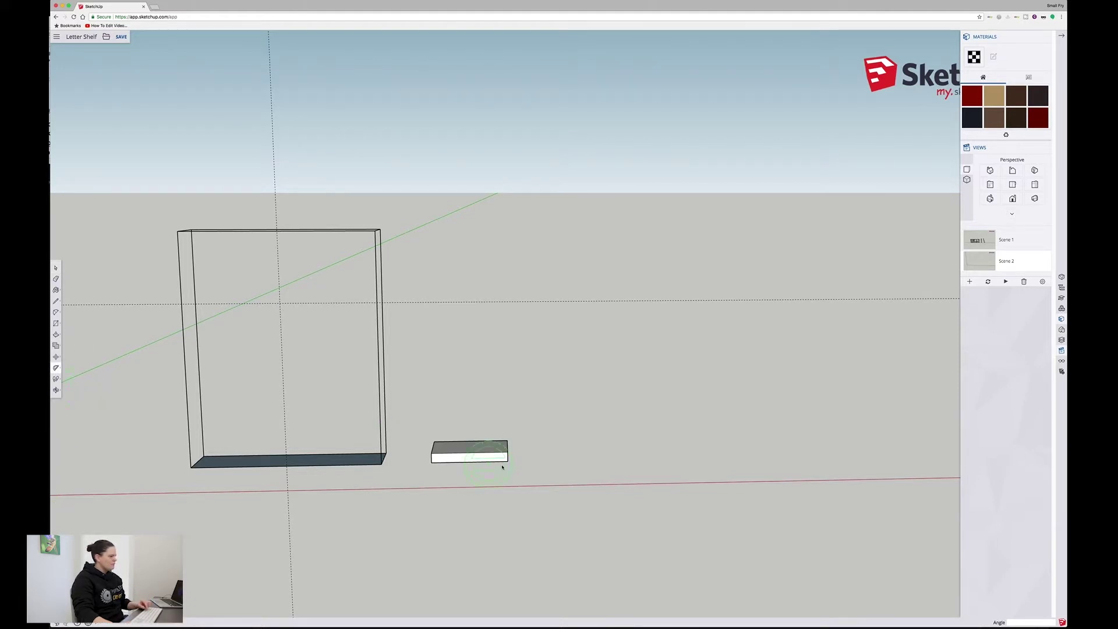
pyautogui.click(431, 459)
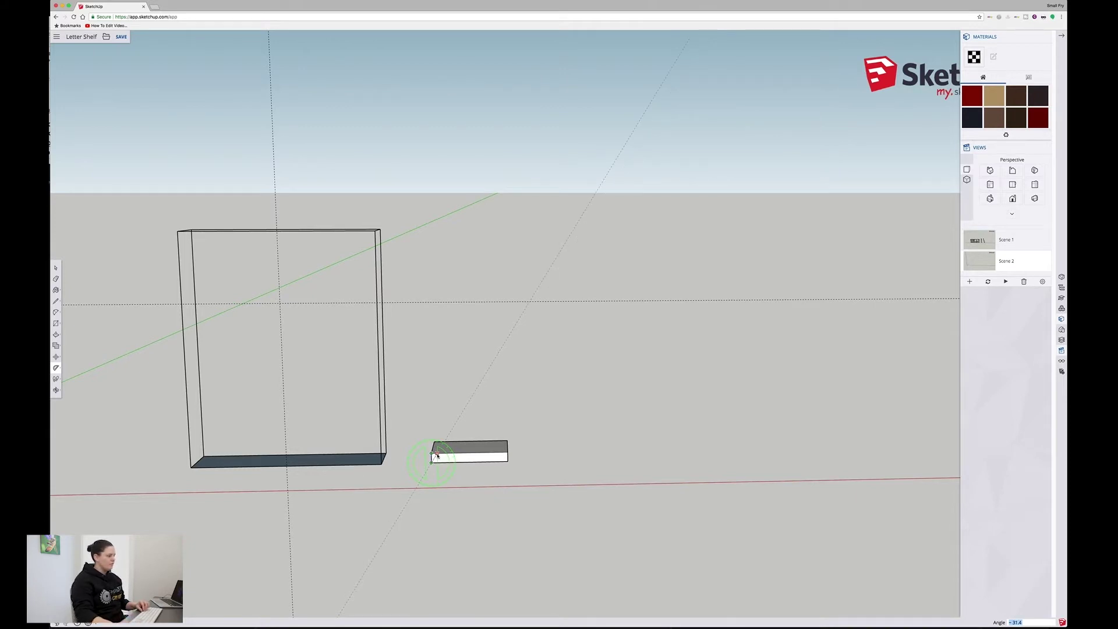
pyautogui.write('45')
pyautogui.press('Return')
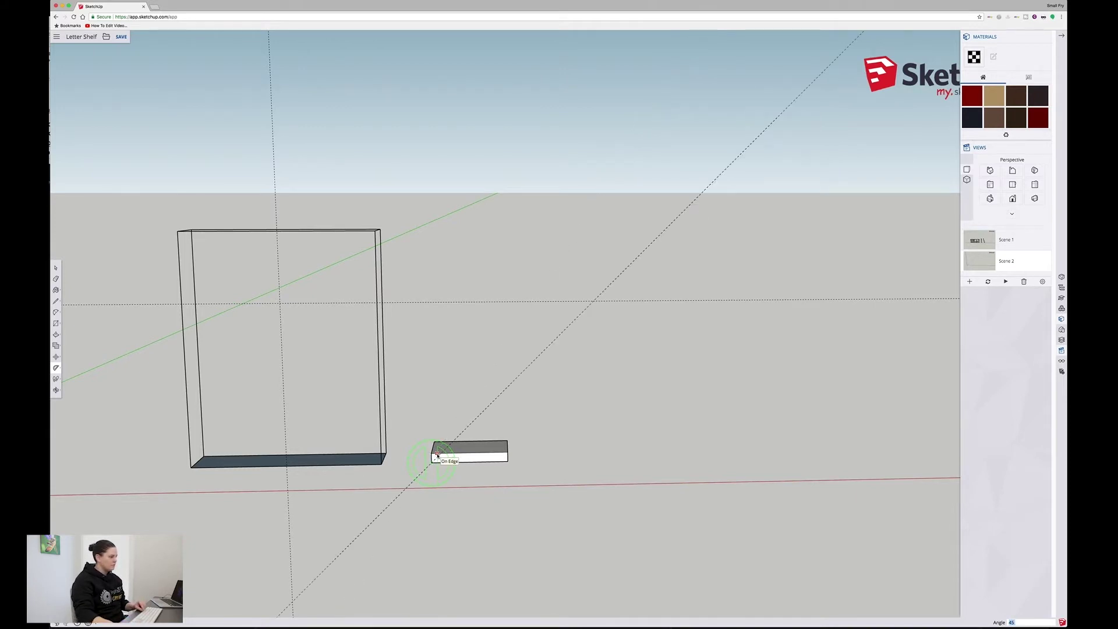
# - Place a 45° guide line with the Protractor through the lower right corner of the short board's front face
pyautogui.click(506, 456)
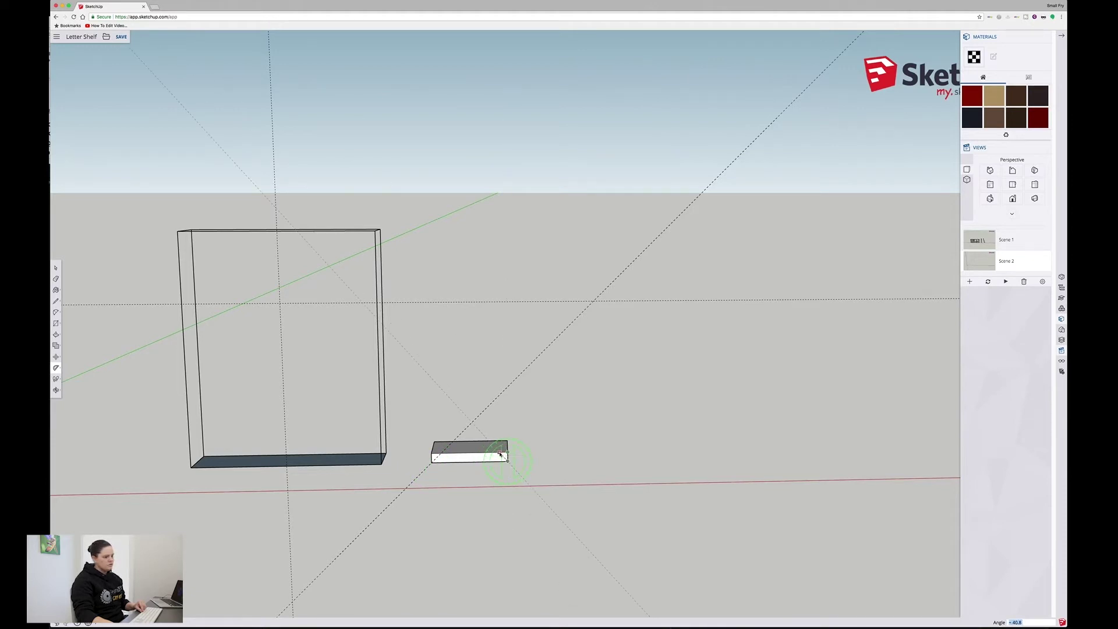
pyautogui.write('45')
pyautogui.press('Return')
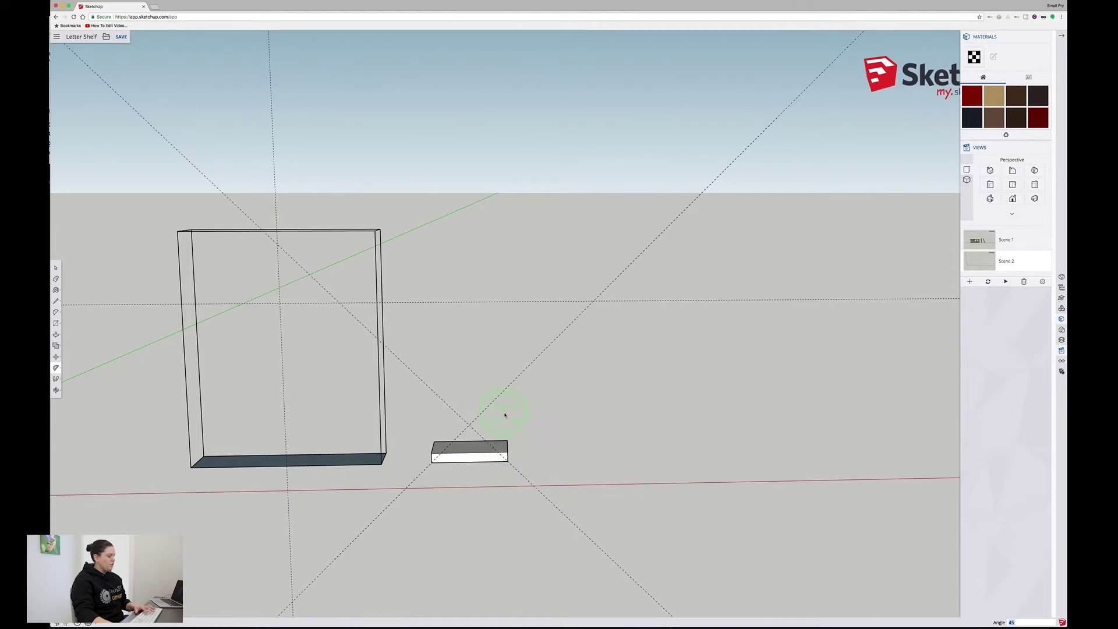
# - Draw mitre lines along the two 45° guides on the short board's front face and cut away both end wedges with Push/Pull
pyautogui.press('l')
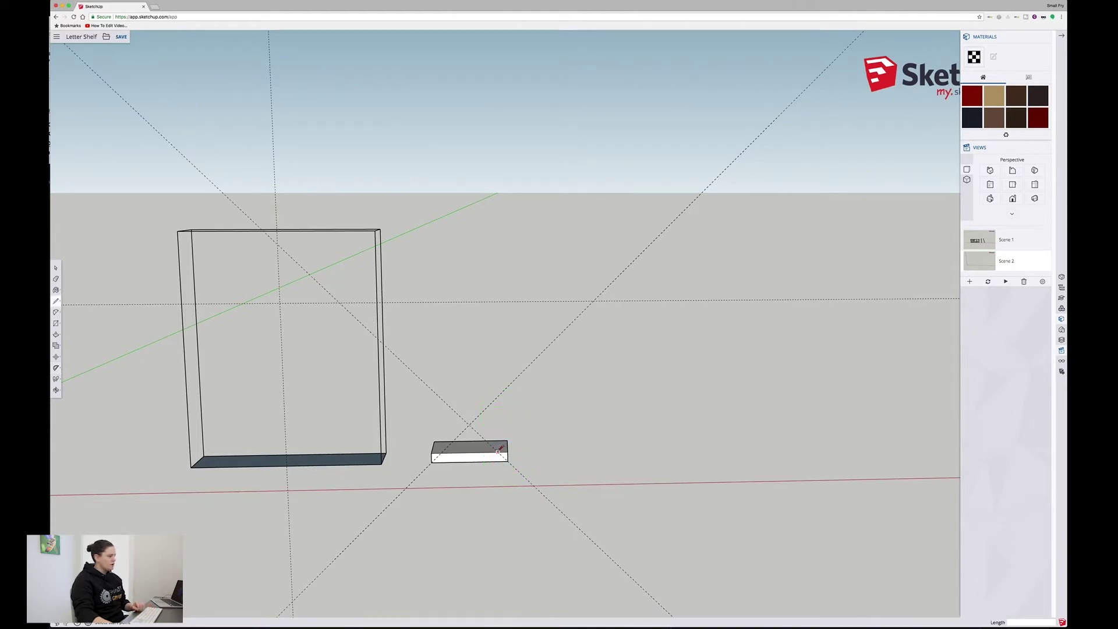
pyautogui.click(498, 452)
pyautogui.press('Escape')
pyautogui.press('space')
pyautogui.press('p')
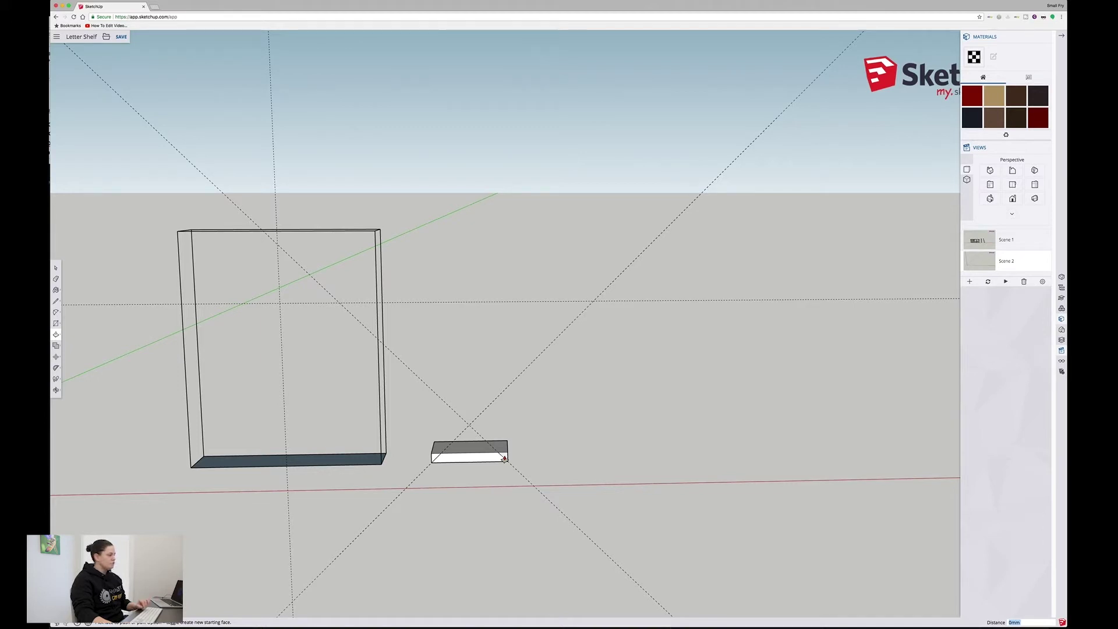
pyautogui.click(501, 458)
pyautogui.press('space')
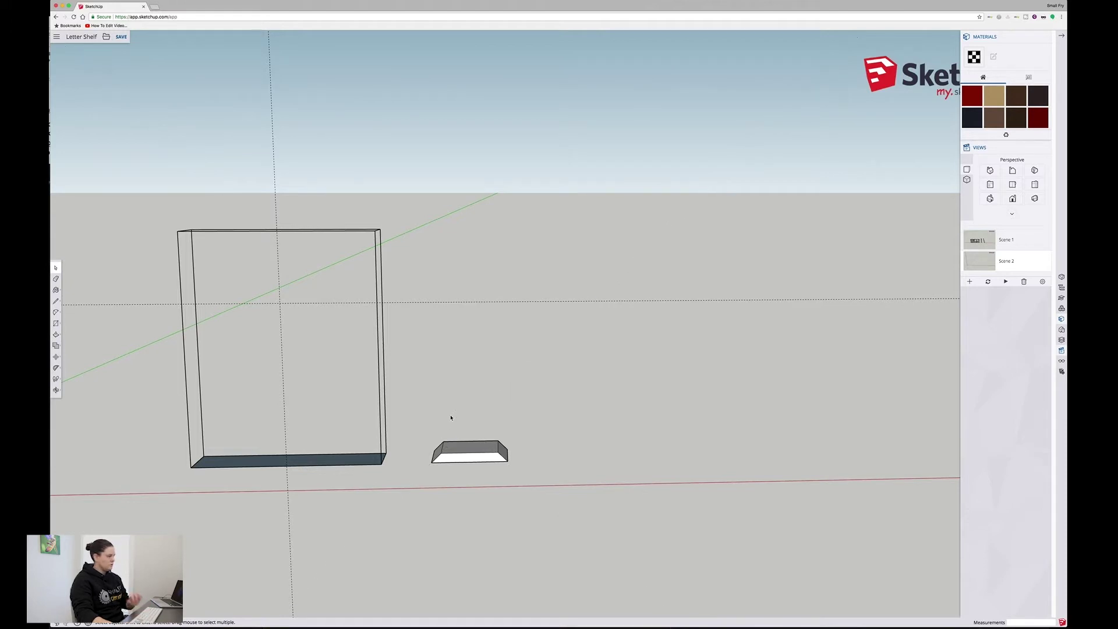
# - Make the whole mitred short board a component
pyautogui.click(473, 458)
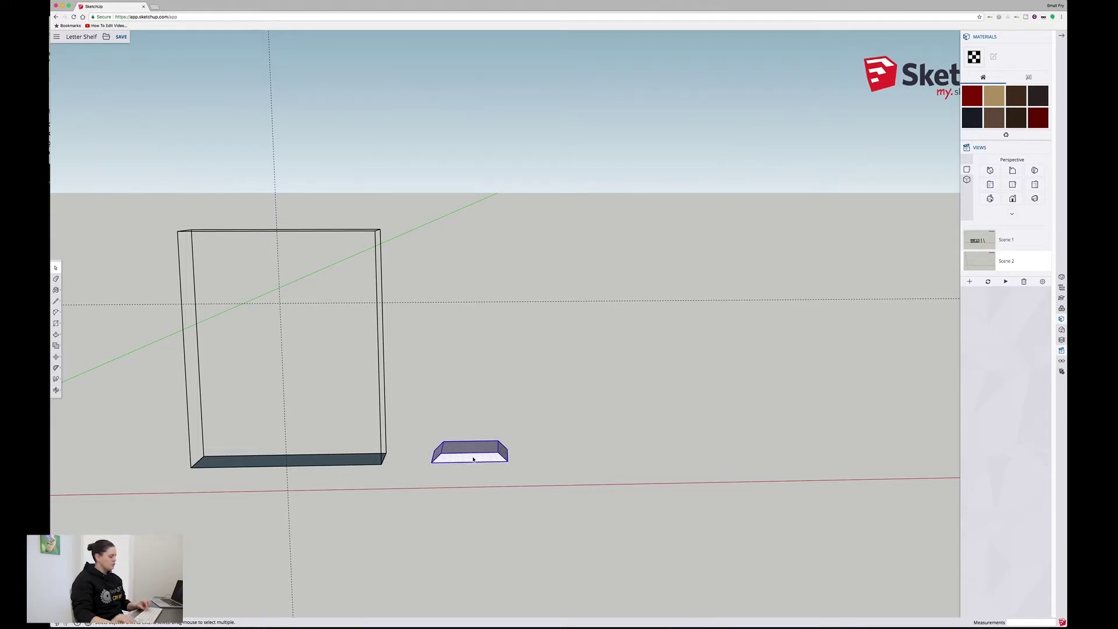
pyautogui.press('g')
pyautogui.press('Return')
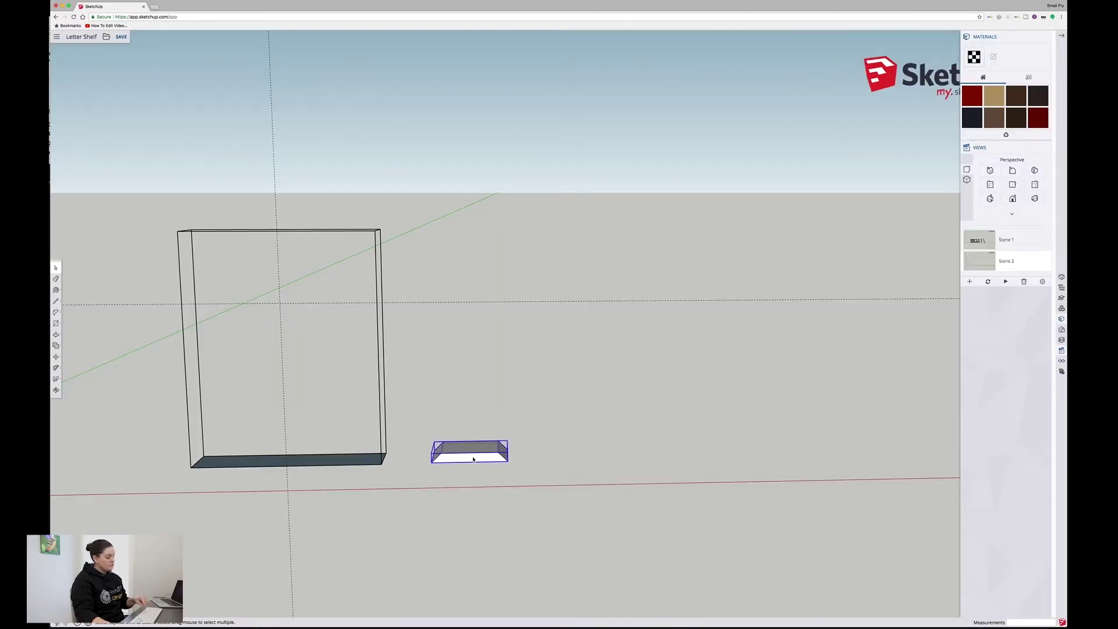
# - Rotate the mitred board 90° to stand upright and move its outer corner onto the frame's upper left front corner
pyautogui.press('m')
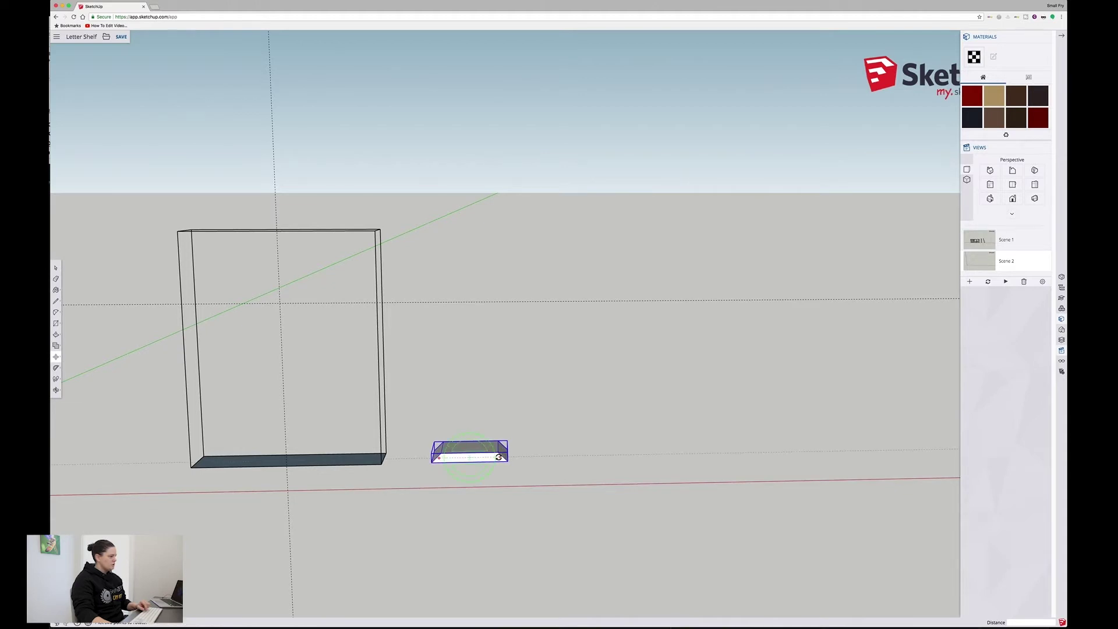
pyautogui.moveTo(498, 457); pyautogui.dragTo(468, 487)
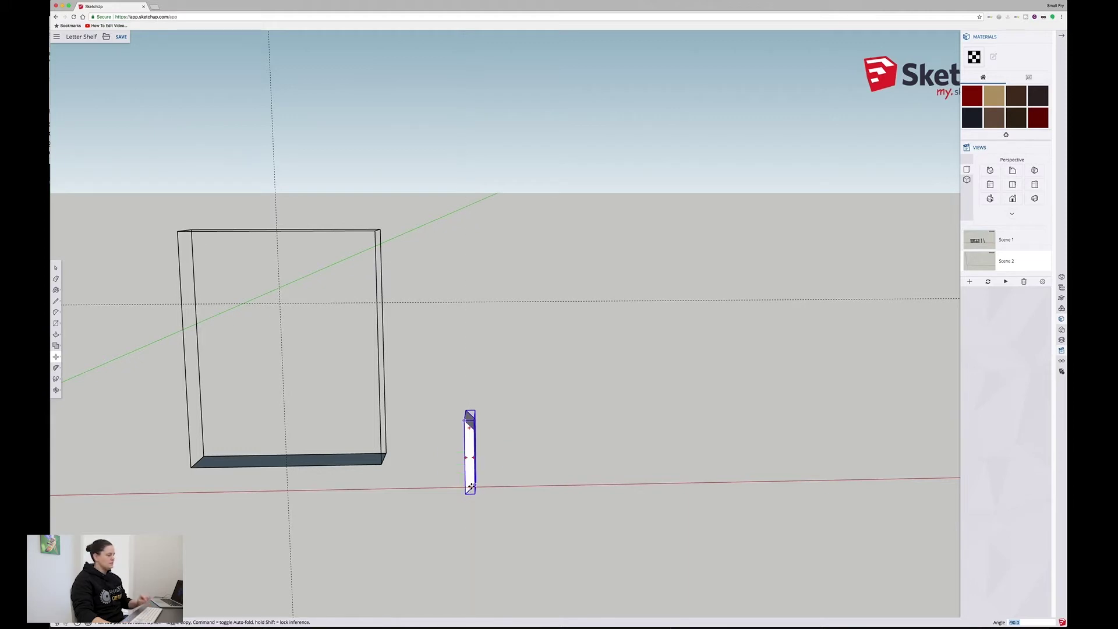
pyautogui.click(465, 418)
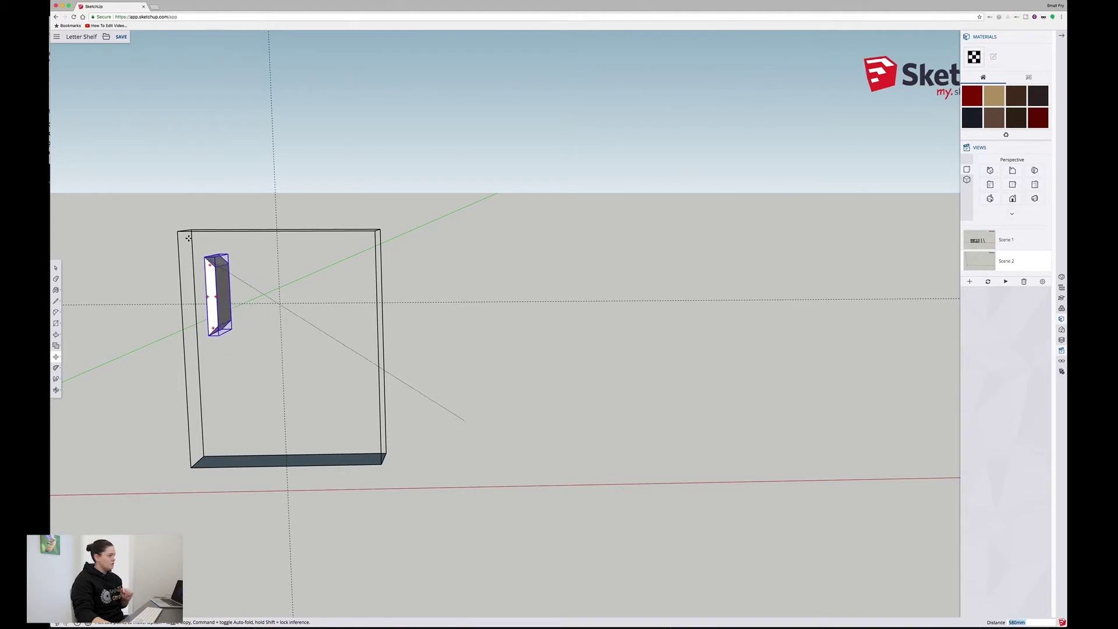
pyautogui.moveTo(189, 239); pyautogui.dragTo(169, 267, button='middle')
pyautogui.scroll(3, 161, 259)
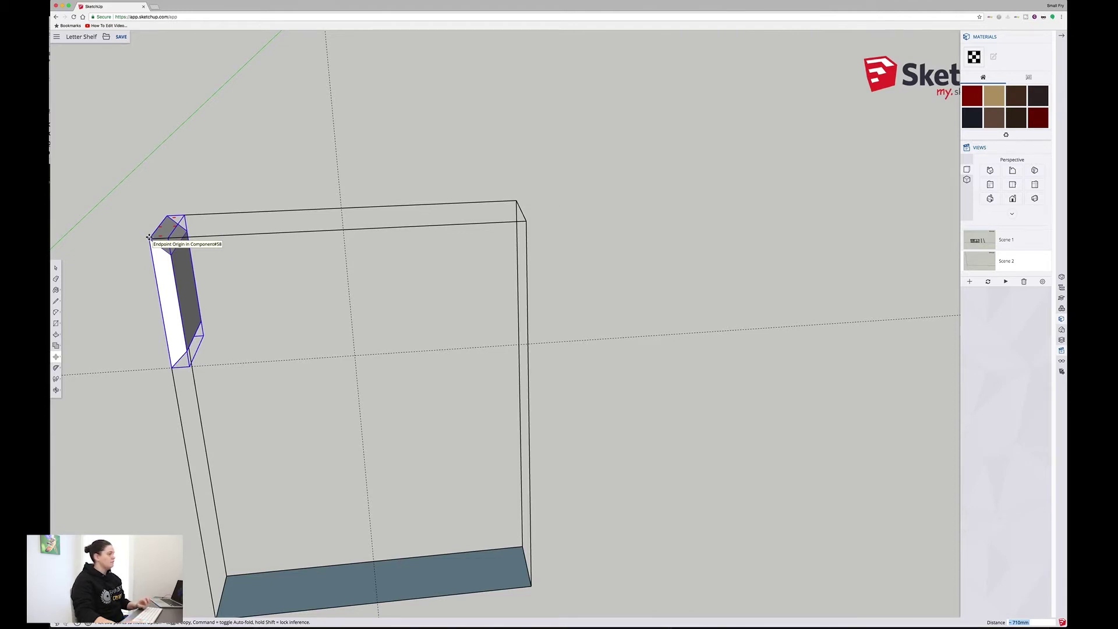
pyautogui.click(149, 237)
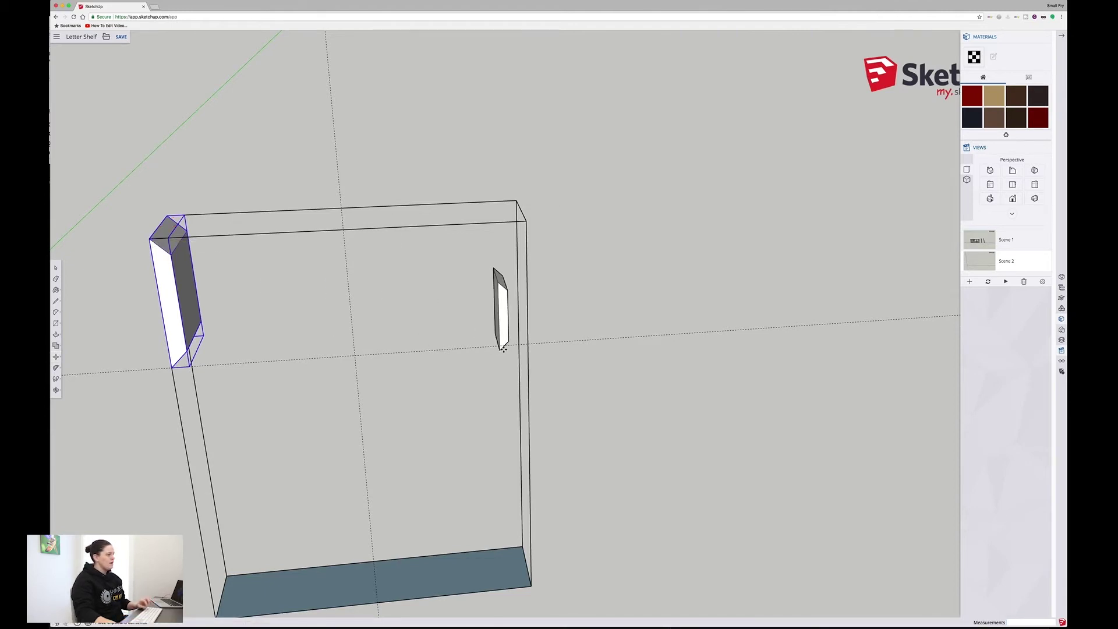
# - Paste a copy of the upright board, flip it along the component's blue axis and snap it to the frame's upper right front corner
pyautogui.click(516, 344)
pyautogui.rightClick(519, 295)
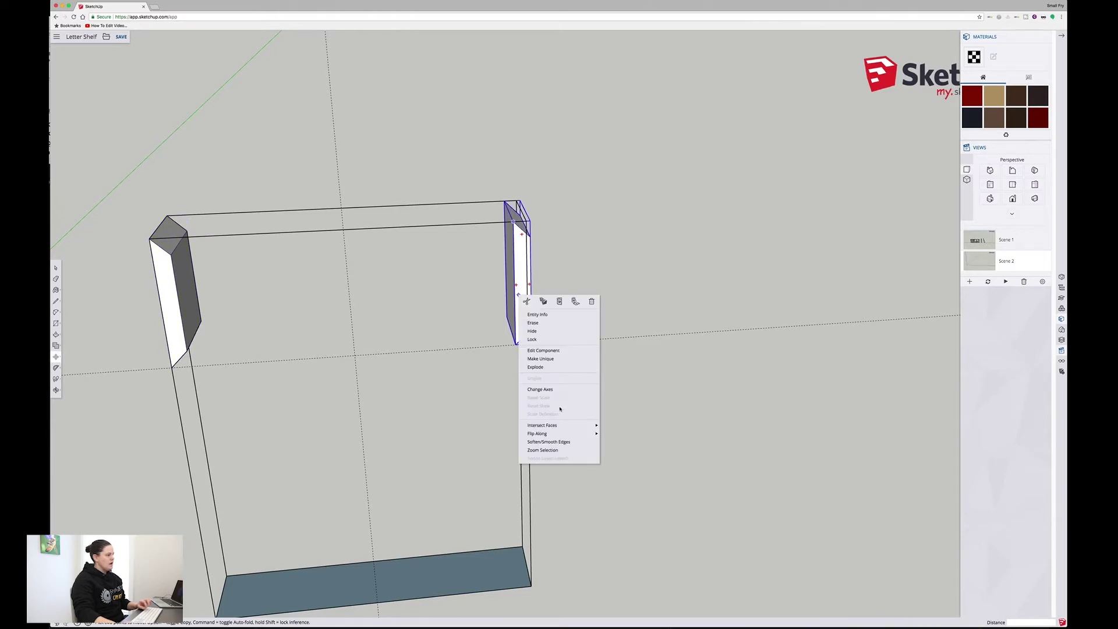
pyautogui.moveTo(576, 434)
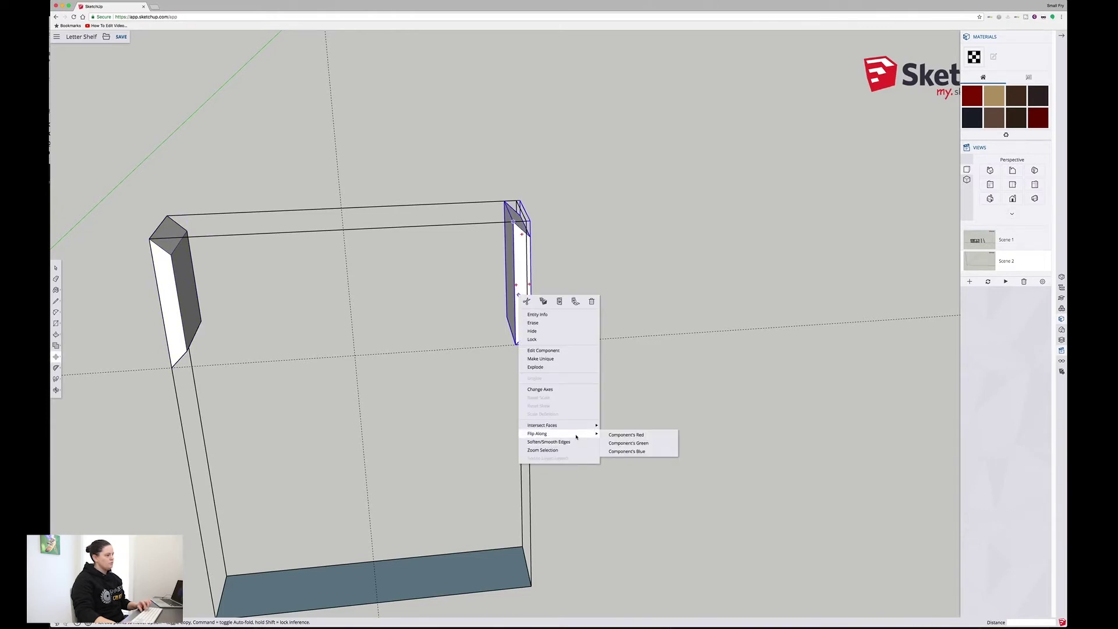
pyautogui.click(623, 451)
pyautogui.click(529, 220)
pyautogui.click(524, 220)
pyautogui.press('space')
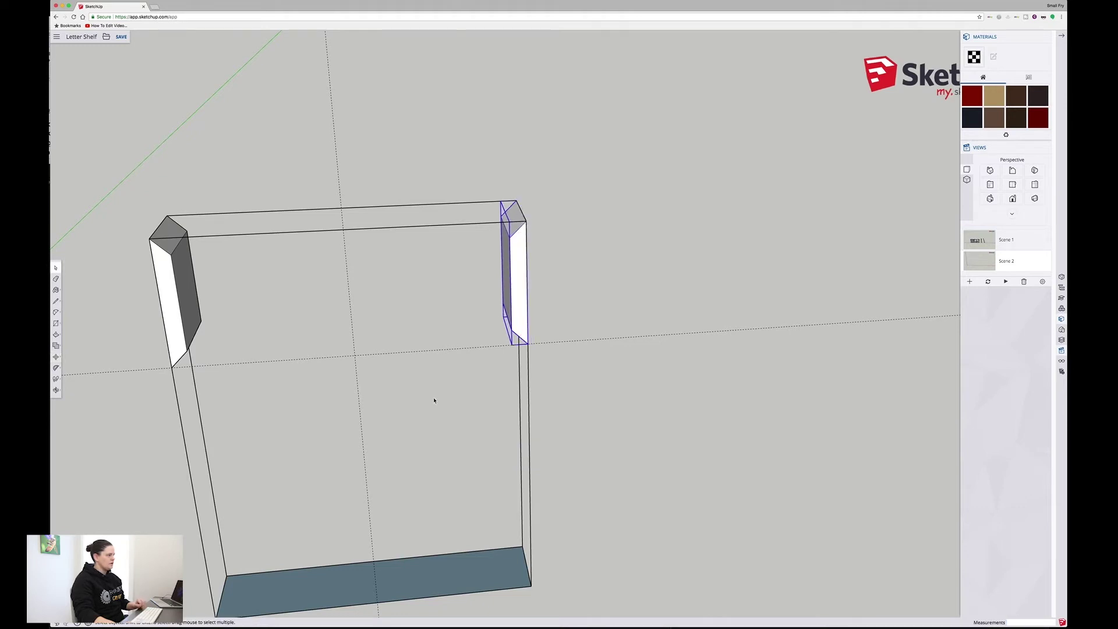
# - Paste another copy of the mitred board near the frame's base and rotate it to lie horizontally with its long side down
pyautogui.scroll(-3, 434, 400)
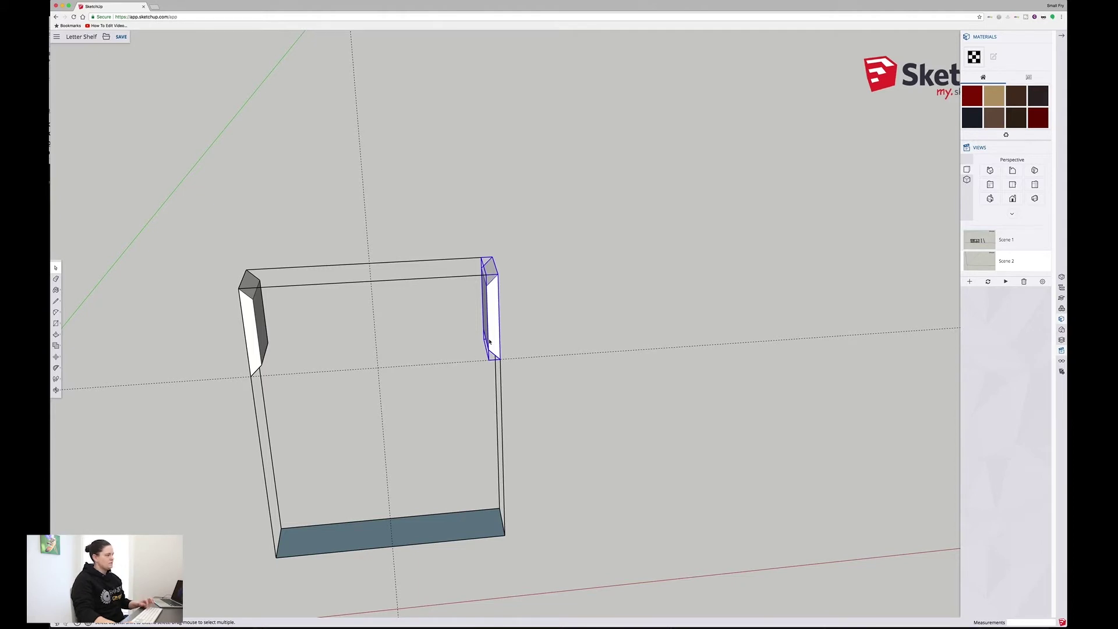
pyautogui.press('super+v')
pyautogui.click(397, 527)
pyautogui.press('q')
pyautogui.click(402, 497)
pyautogui.click(396, 527)
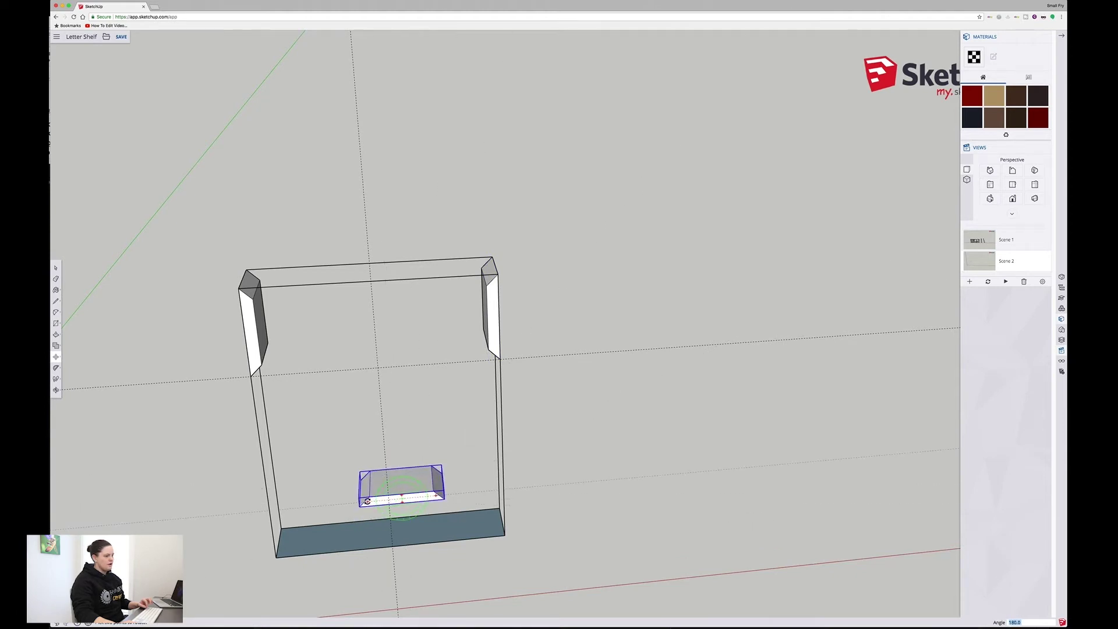
pyautogui.click(368, 502)
# - Move the horizontal board so the midpoint of its lower front edge meets the midpoint of the frame's bottom front edge
pyautogui.press('m')
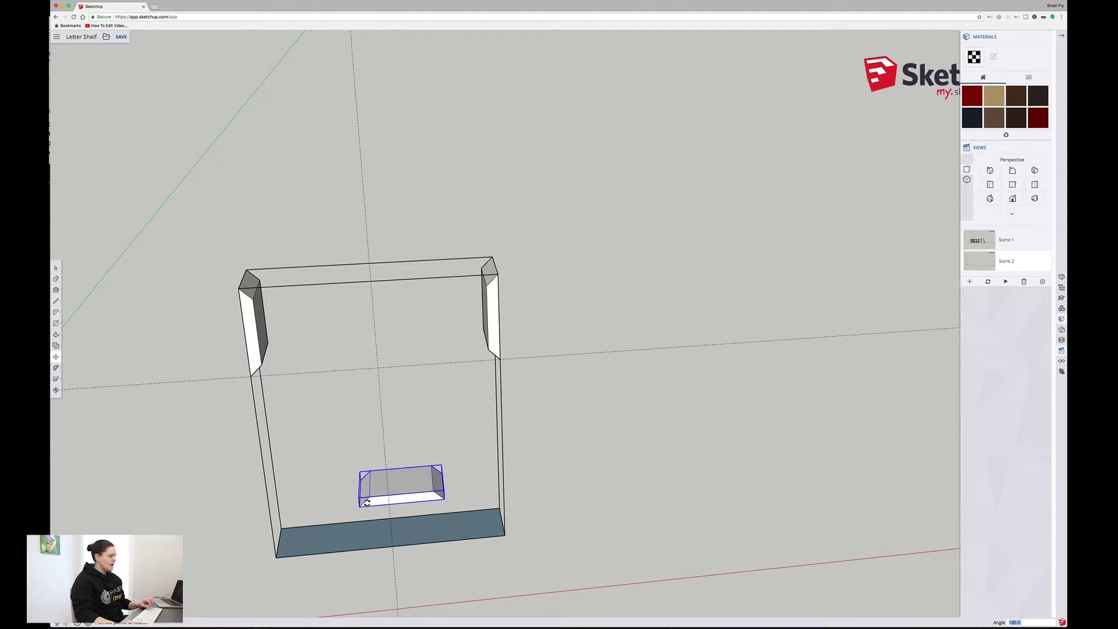
pyautogui.click(402, 503)
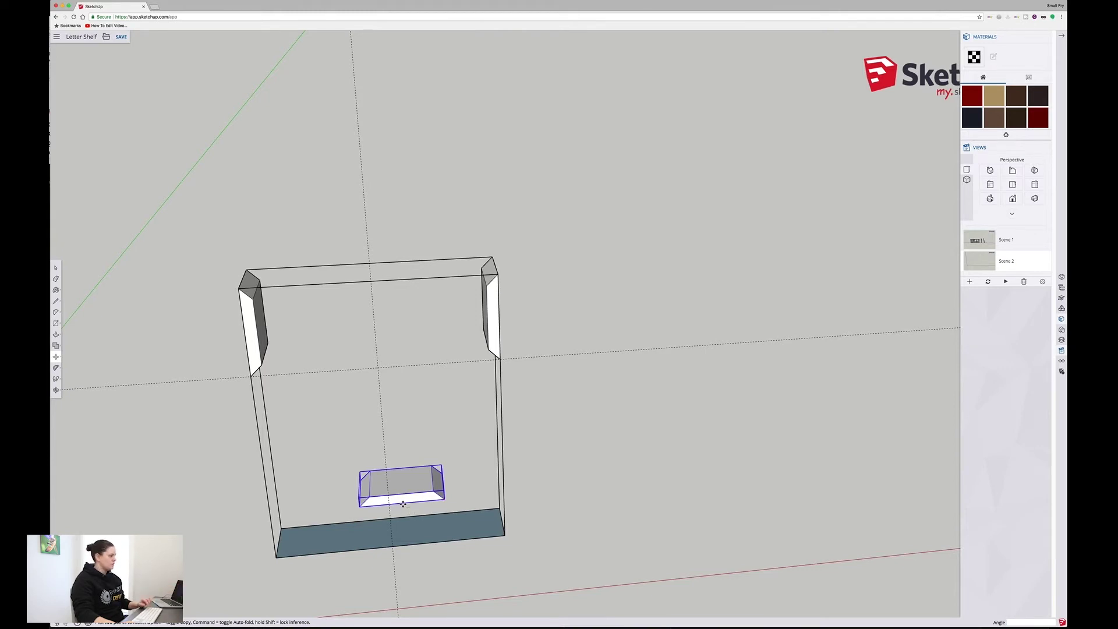
pyautogui.scroll(3, 392, 546)
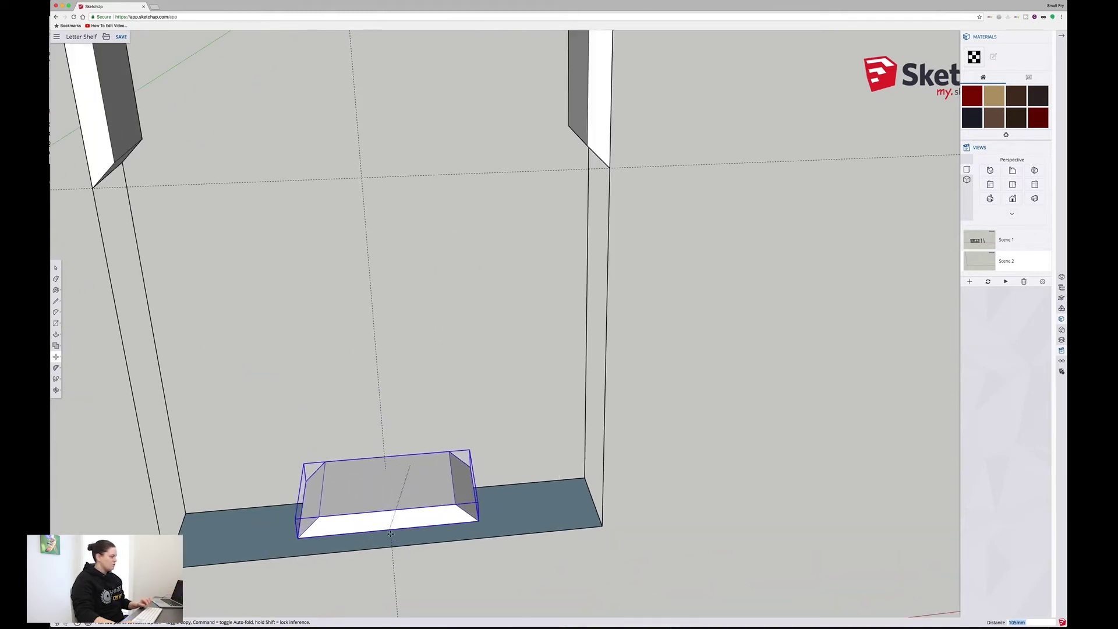
pyautogui.click(392, 547)
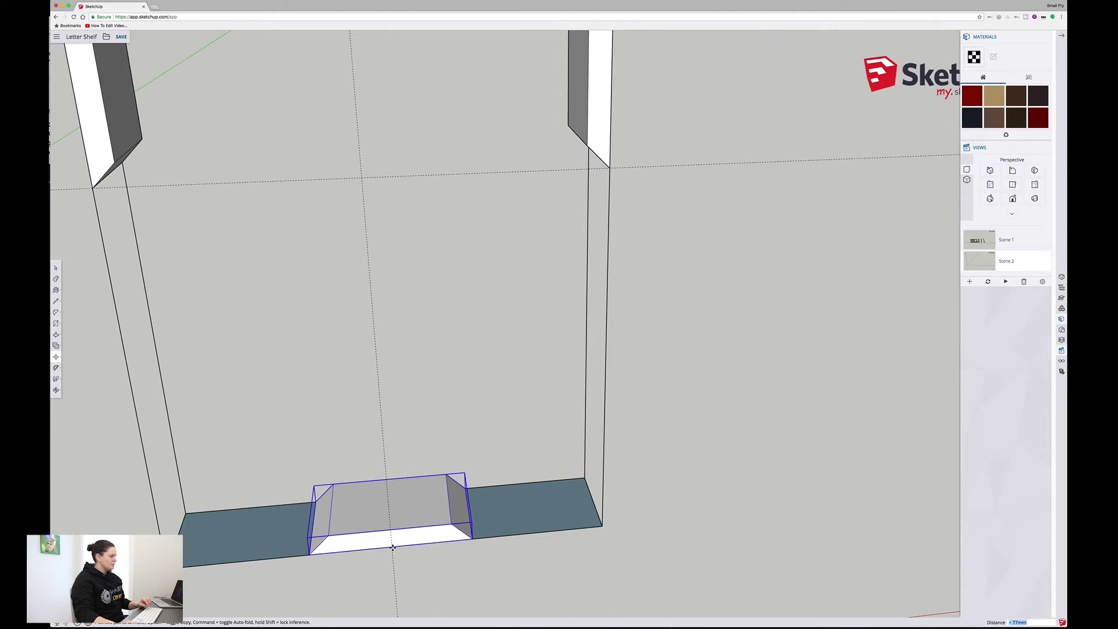
pyautogui.scroll(-5, 386, 472)
pyautogui.scroll(-3, 409, 347)
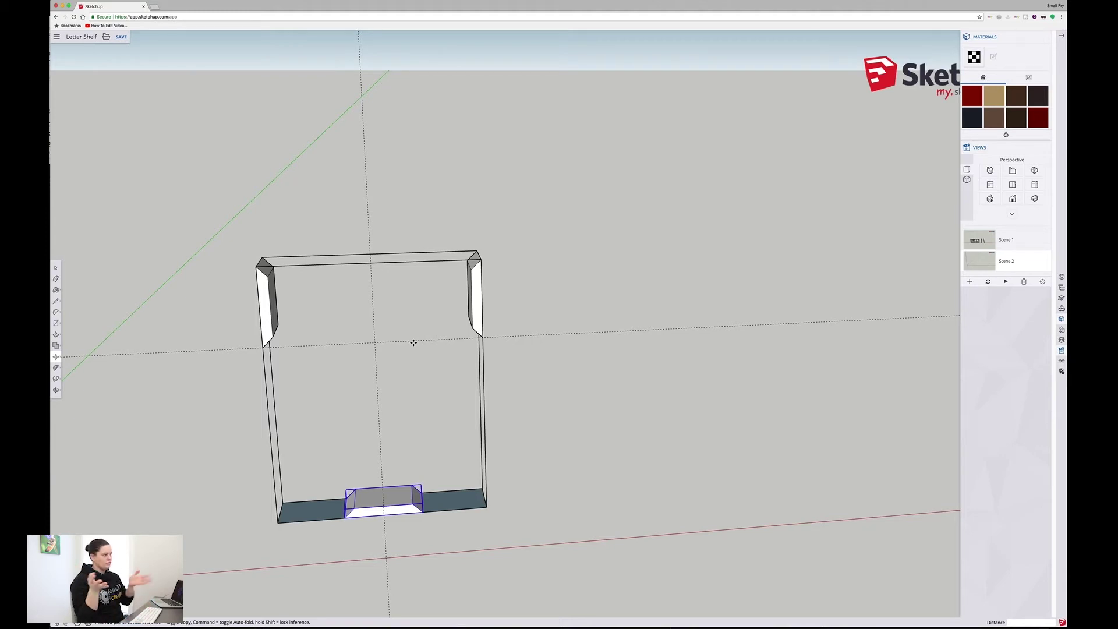
# - Draw the front face of the top board between the upper mitred ends of the two side boards
pyautogui.press('l')
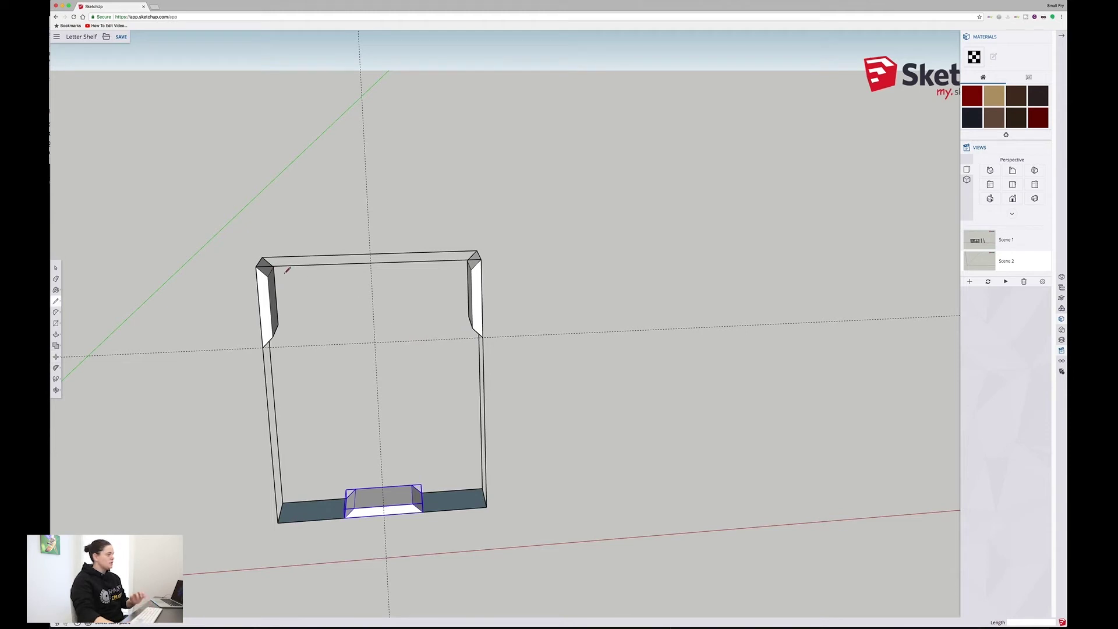
pyautogui.click(255, 265)
pyautogui.click(481, 260)
pyautogui.click(471, 268)
pyautogui.click(258, 268)
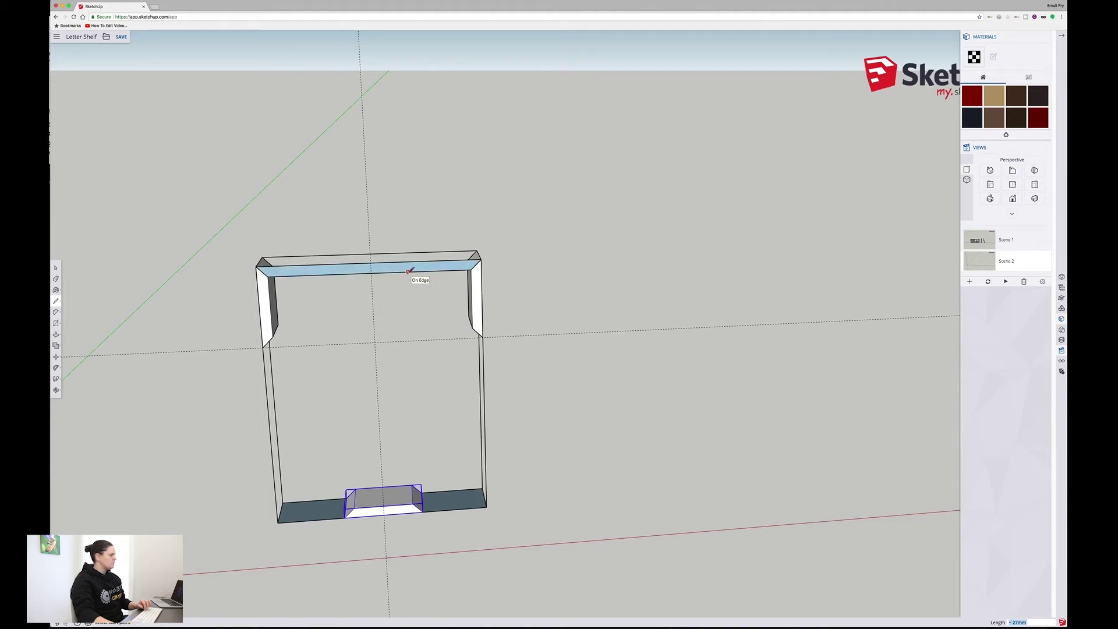
# - Extrude the top board's face back to the frame's rear edge with Push/Pull and make the board a component
pyautogui.press('p')
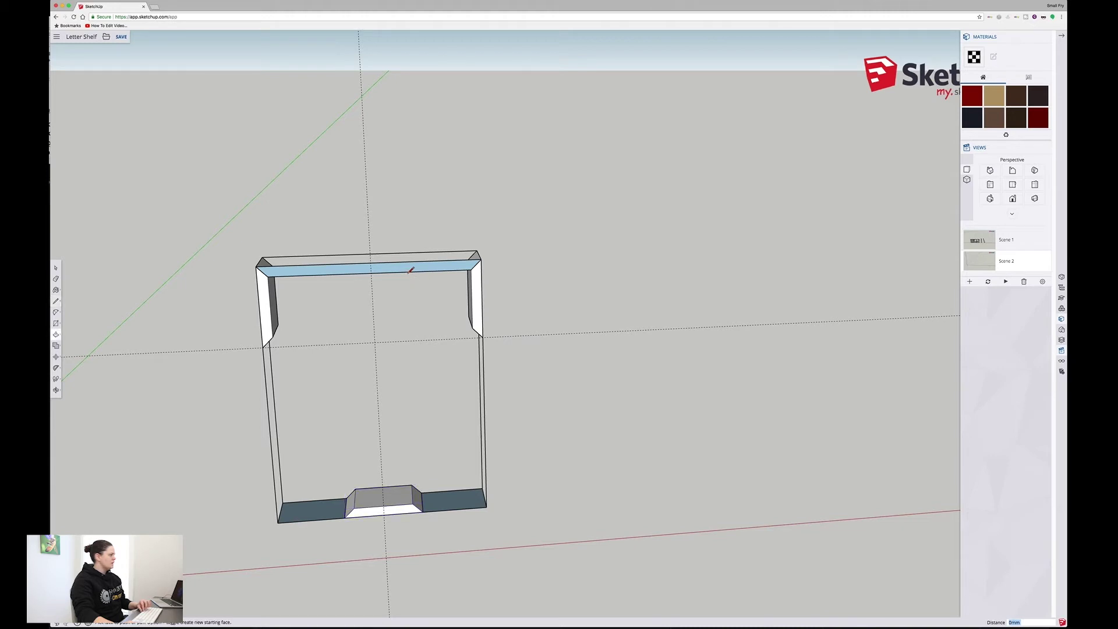
pyautogui.click(409, 270)
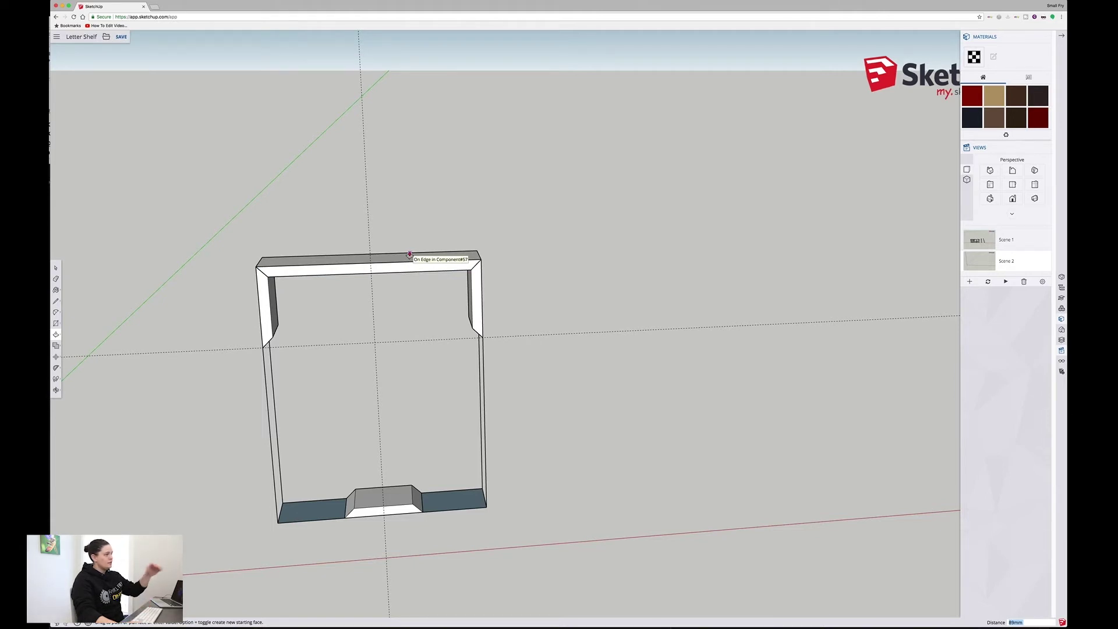
pyautogui.click(409, 255)
pyautogui.press('space')
pyautogui.click(411, 267)
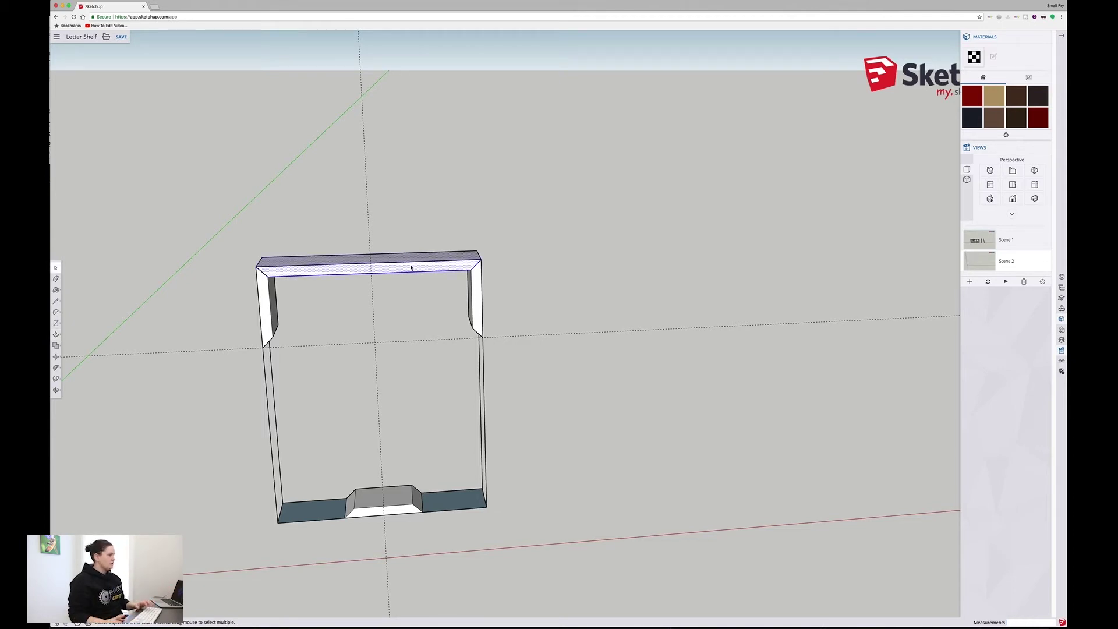
pyautogui.click(413, 269)
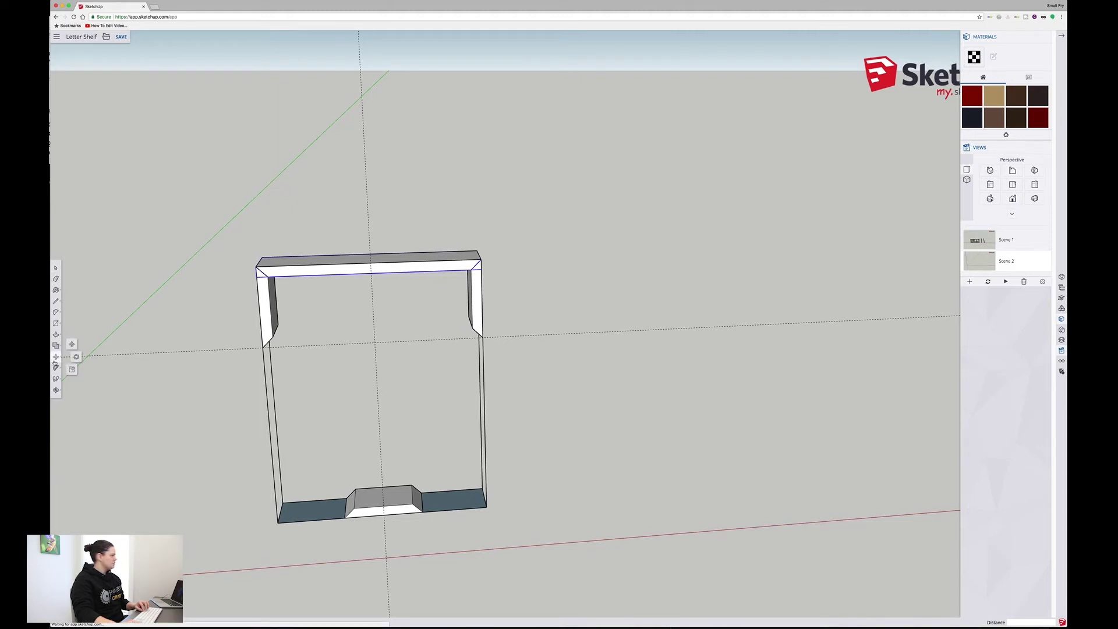
# - Add a horizontal guide line just above the existing one and outline a 19 mm wide upright from the bottom board's right mitre up to it
pyautogui.click(72, 338)
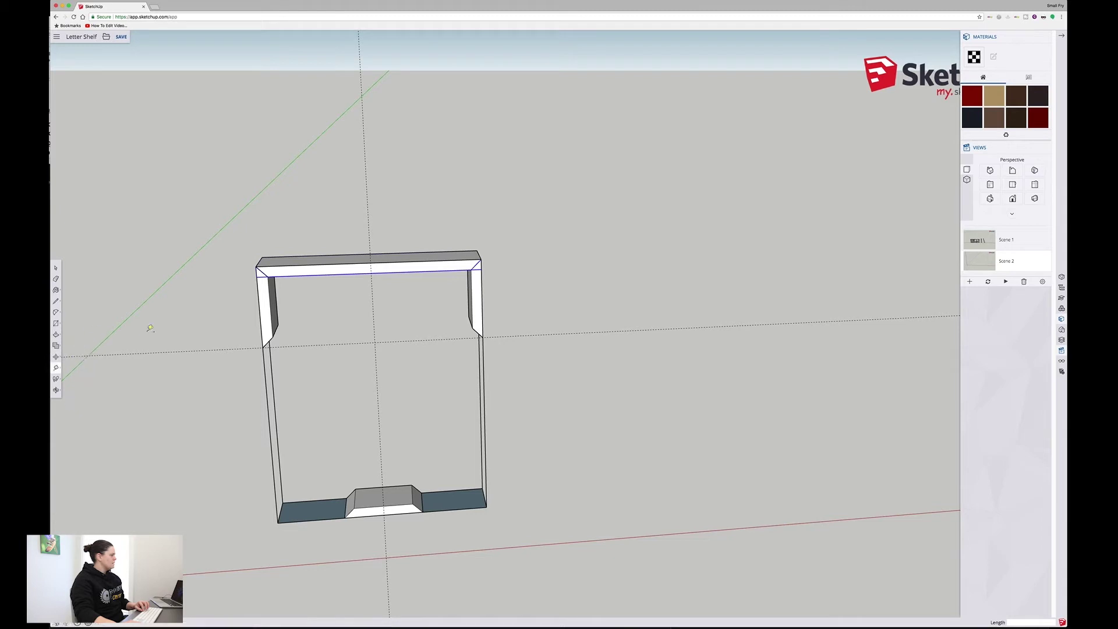
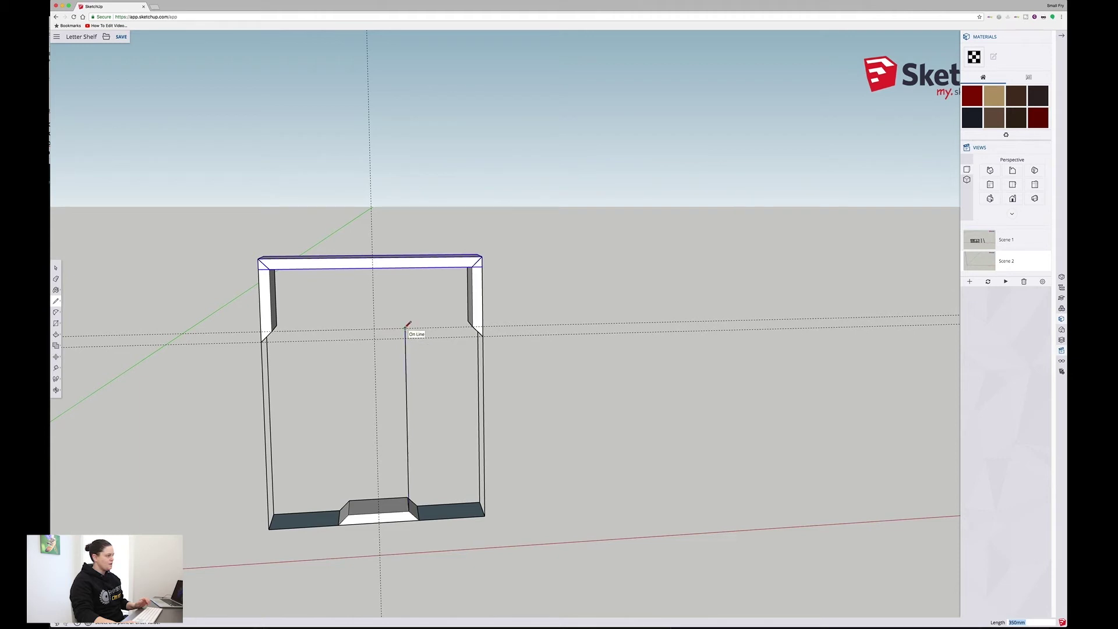
pyautogui.press('super+z')
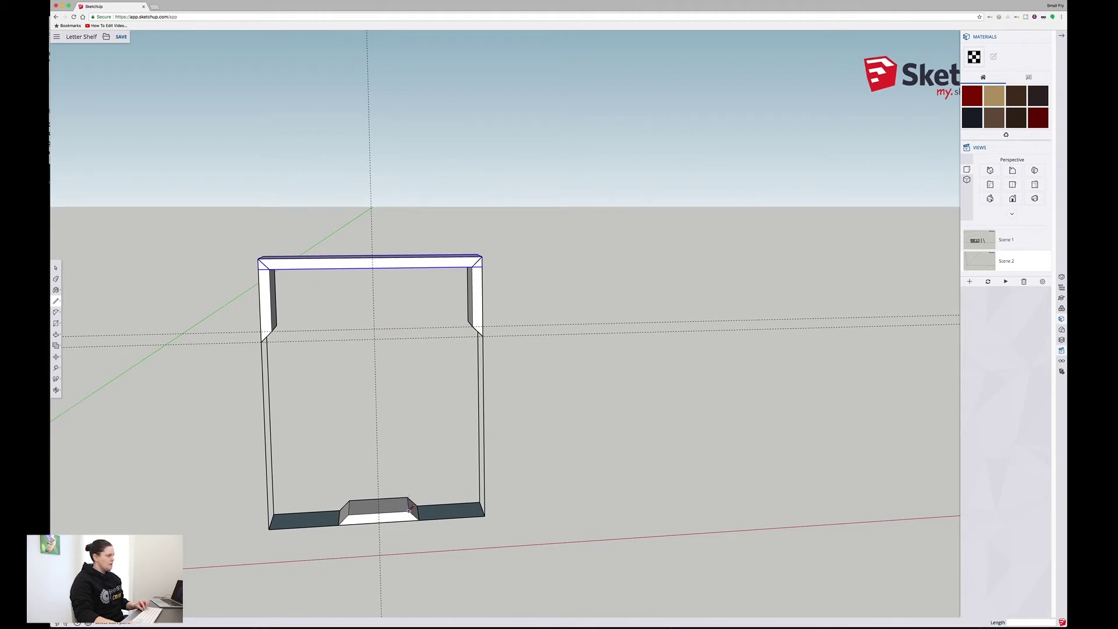
pyautogui.click(407, 327)
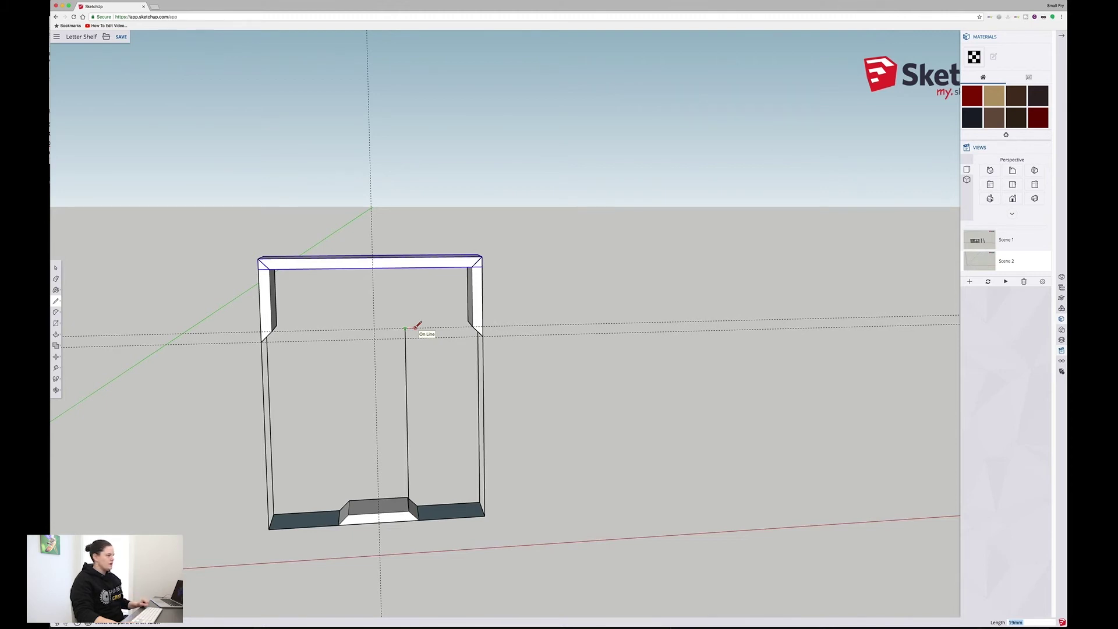
pyautogui.click(415, 327)
pyautogui.click(418, 516)
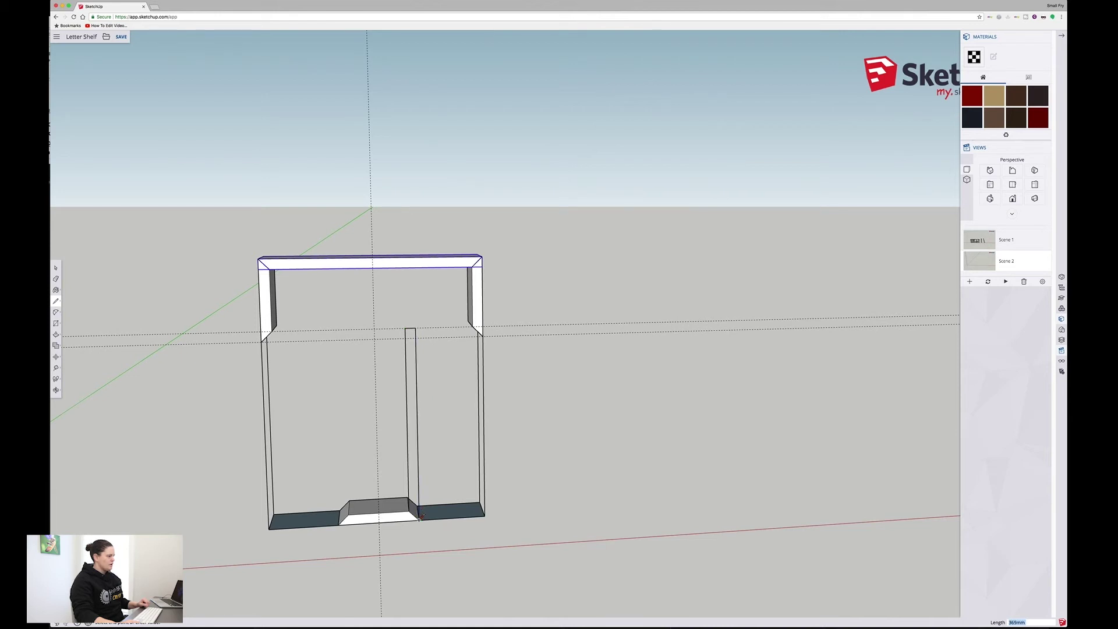
# - Extrude the upright outline backward with Push/Pull into a board and select the whole board
pyautogui.moveTo(427, 482)
pyautogui.mouseDown(button='middle')
pyautogui.moveTo(366, 487)
pyautogui.moveTo(408, 480)
pyautogui.mouseUp(button='middle')
pyautogui.press('p')
pyautogui.moveTo(412, 477); pyautogui.dragTo(458, 499)
pyautogui.press('space')
pyautogui.click(427, 448)
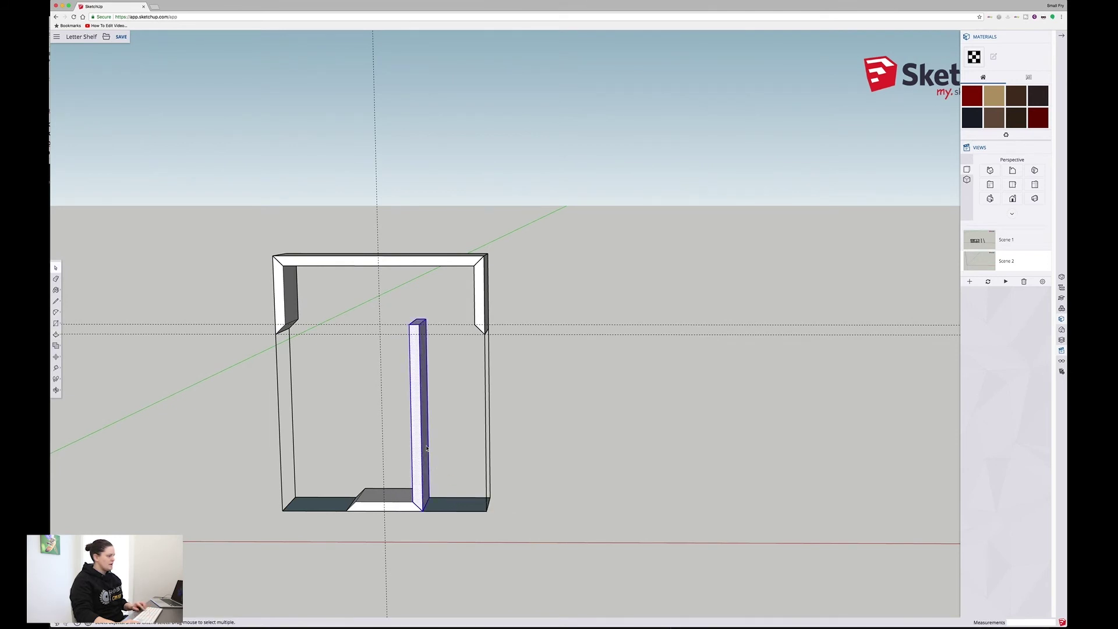
pyautogui.scroll(2, 434, 441)
pyautogui.moveTo(441, 410); pyautogui.dragTo(381, 346, button='middle')
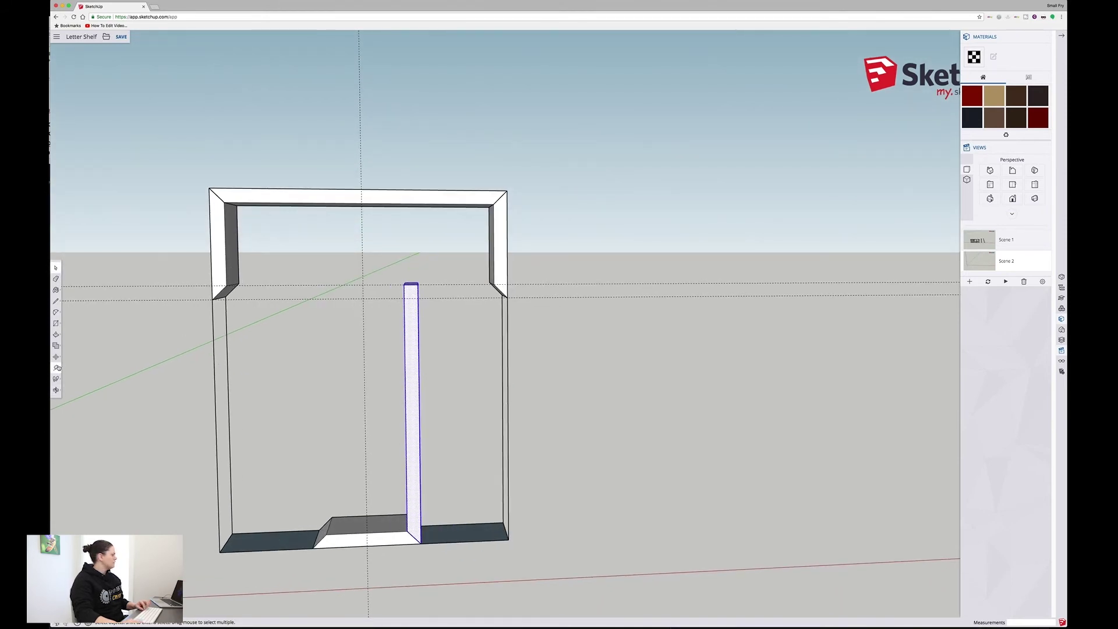
# - Place a 45-degree Protractor guide through the upright's top outer corner and draw a mitre line along it across the front face
pyautogui.click(56, 368)
pyautogui.click(82, 379)
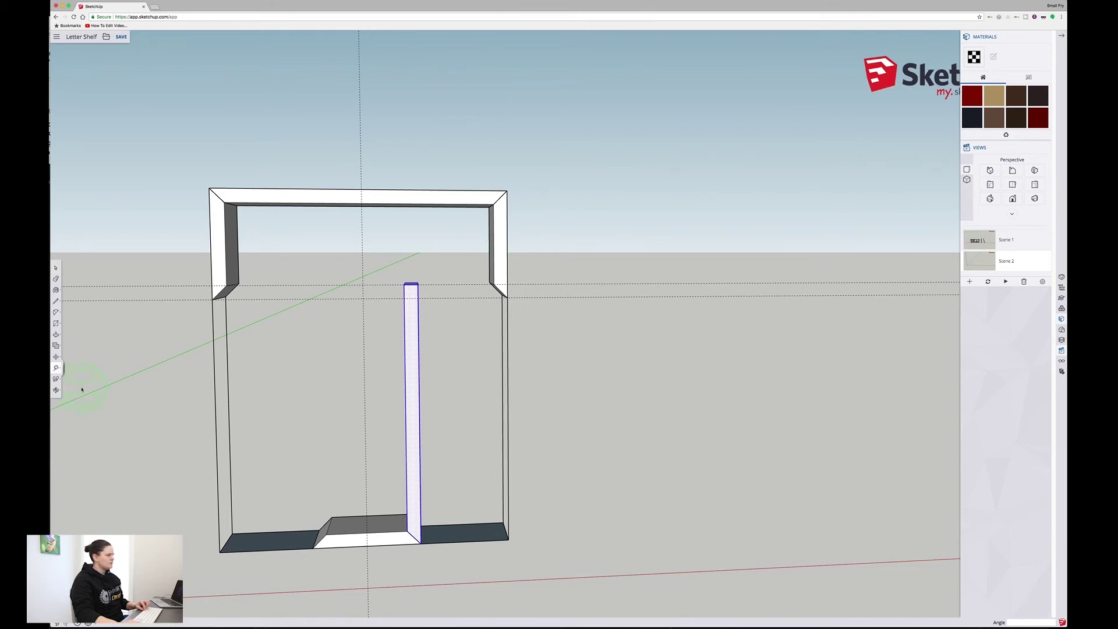
pyautogui.click(404, 285)
pyautogui.click(417, 284)
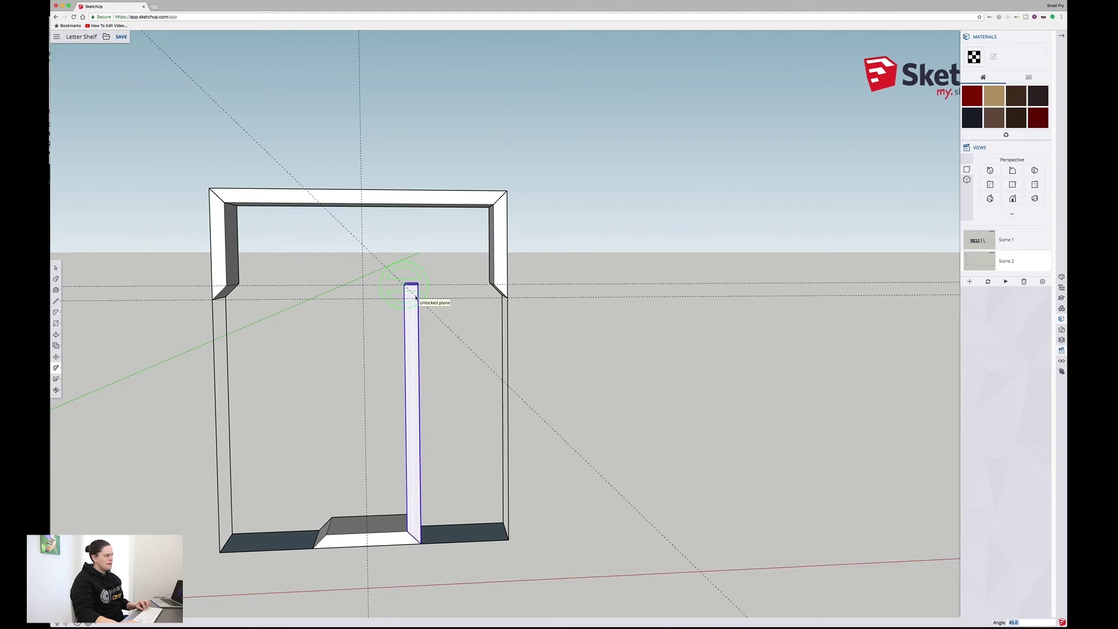
pyautogui.press('l')
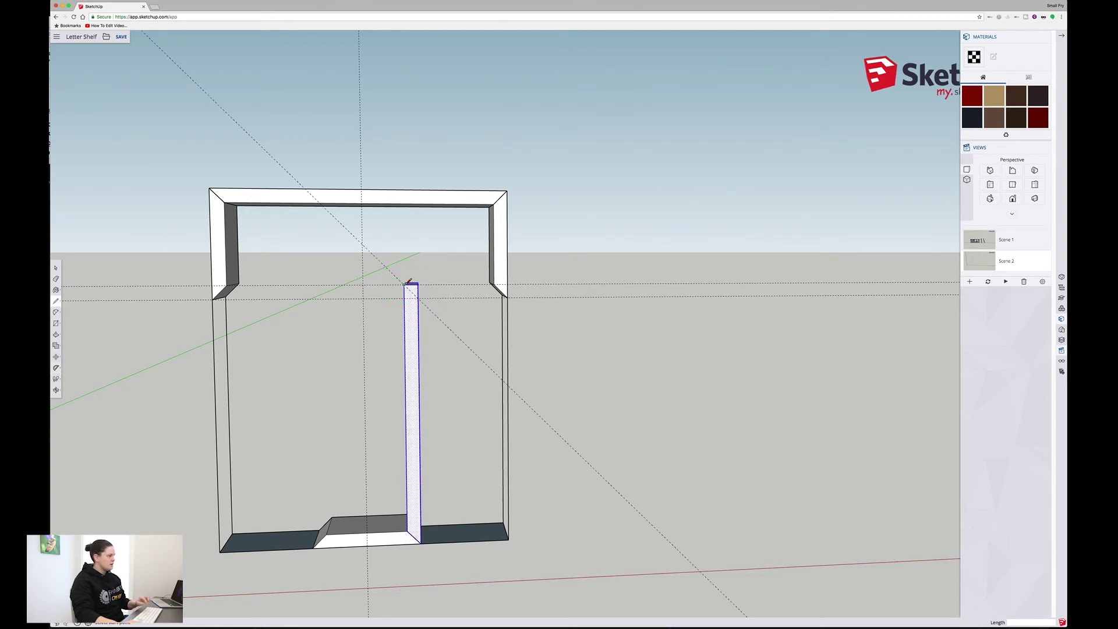
pyautogui.press('space')
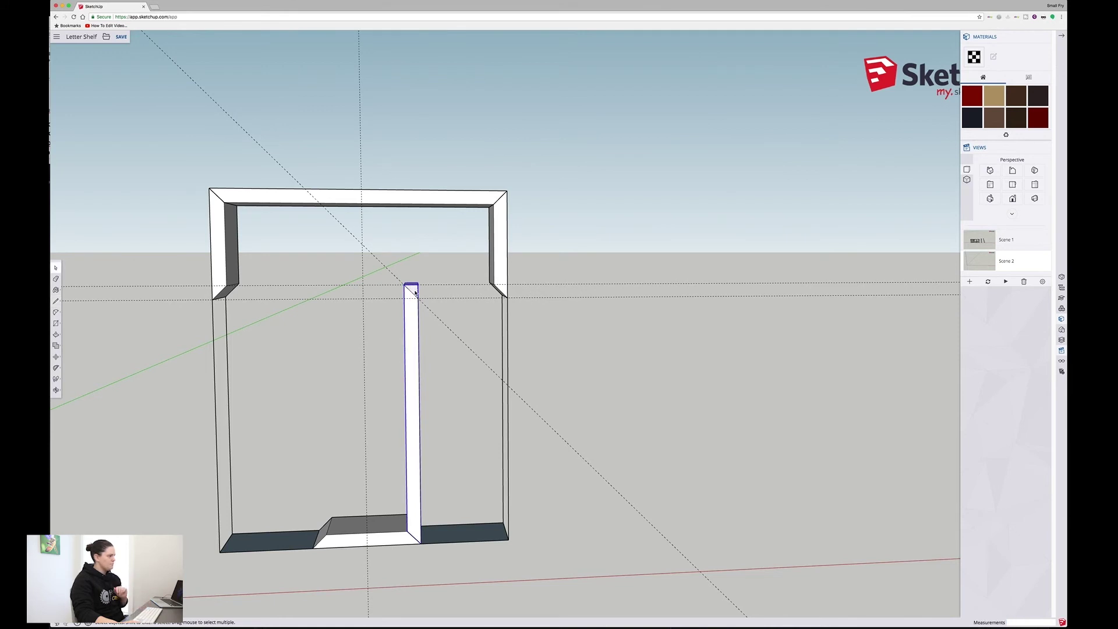
# - Cut away the triangular corner above the mitre line through the upright's full depth with Push/Pull
pyautogui.press('p')
pyautogui.moveTo(413, 289); pyautogui.dragTo(424, 282)
pyautogui.click(424, 283)
pyautogui.press('space')
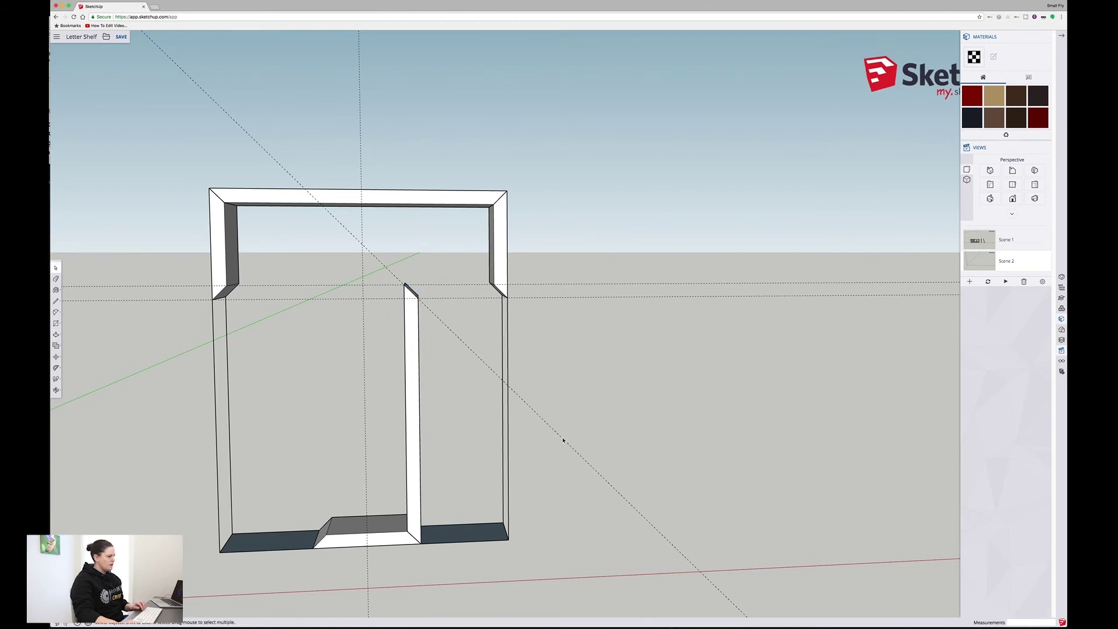
# - Delete the angled guide line and make the whole mitred upright a component
pyautogui.click(411, 420)
pyautogui.tripleClick(411, 421)
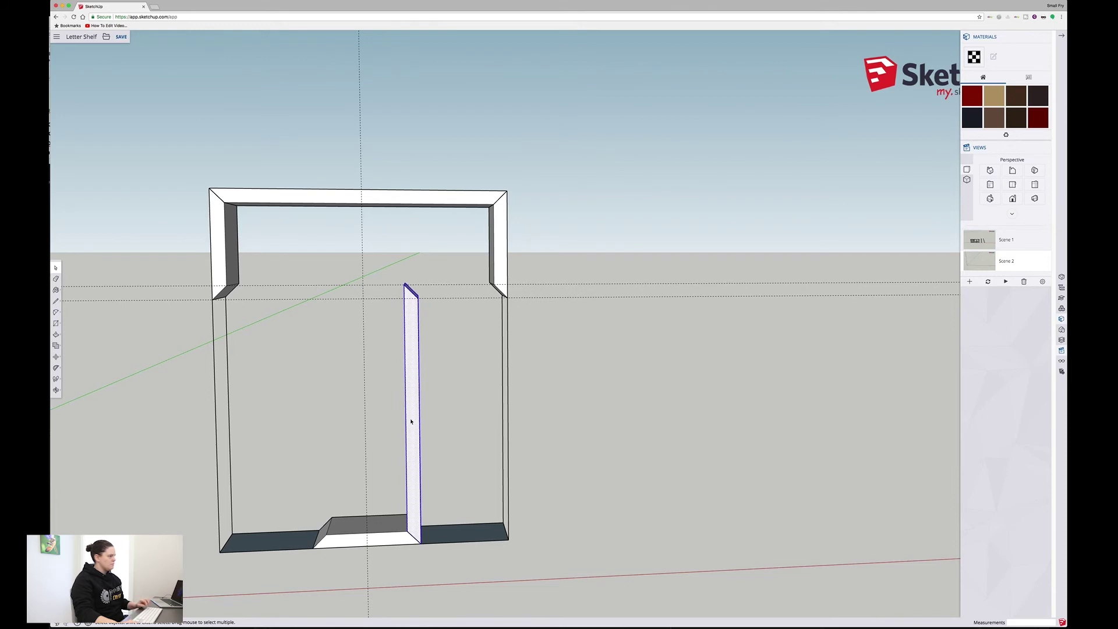
pyautogui.press('g')
pyautogui.press('Return')
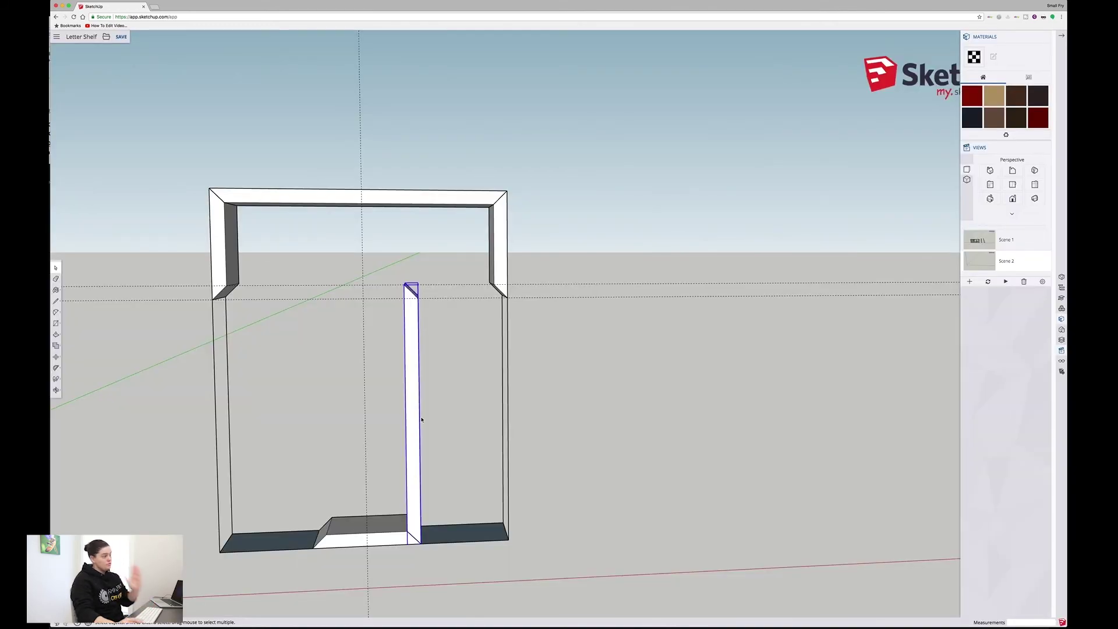
# - Copy the upright component across to the other end of the bottom board with Move
pyautogui.press('m')
pyautogui.press('alt')
pyautogui.click(422, 419)
pyautogui.click(328, 419)
# - Flip the copied upright along the component's green axis and move its lower corner onto the bottom board's left mitre corner
pyautogui.rightClick(327, 482)
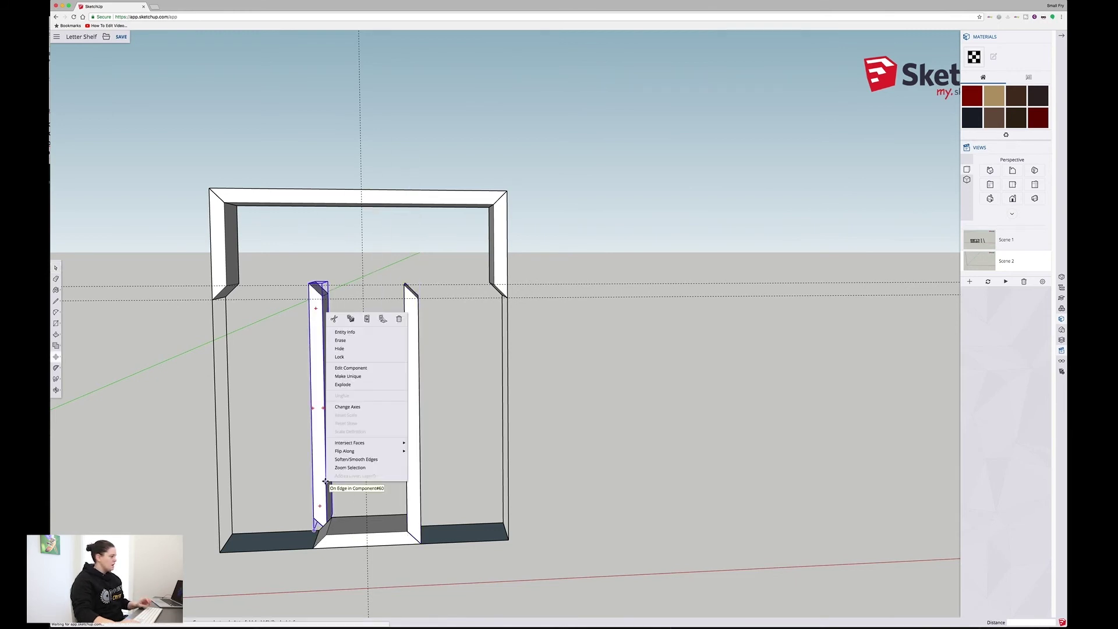
pyautogui.moveTo(364, 451)
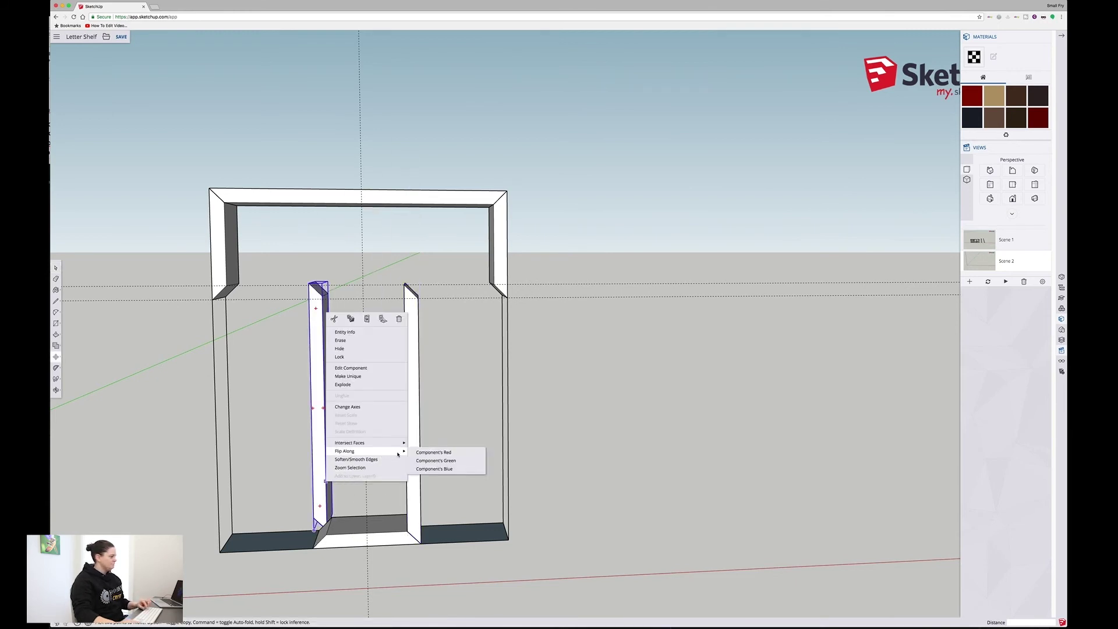
pyautogui.click(443, 461)
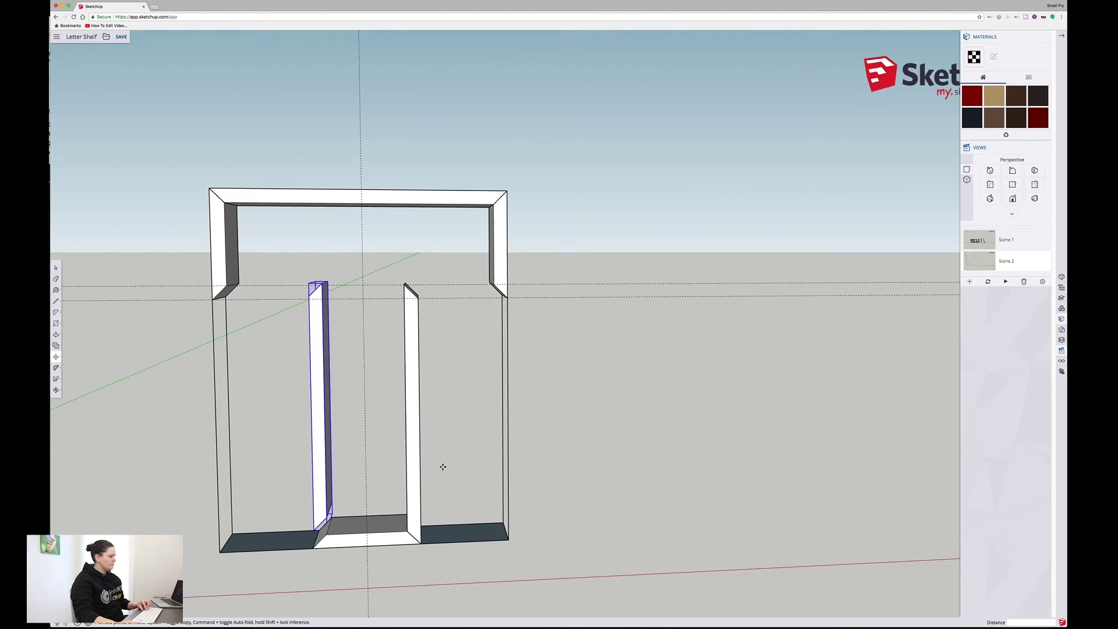
pyautogui.click(313, 531)
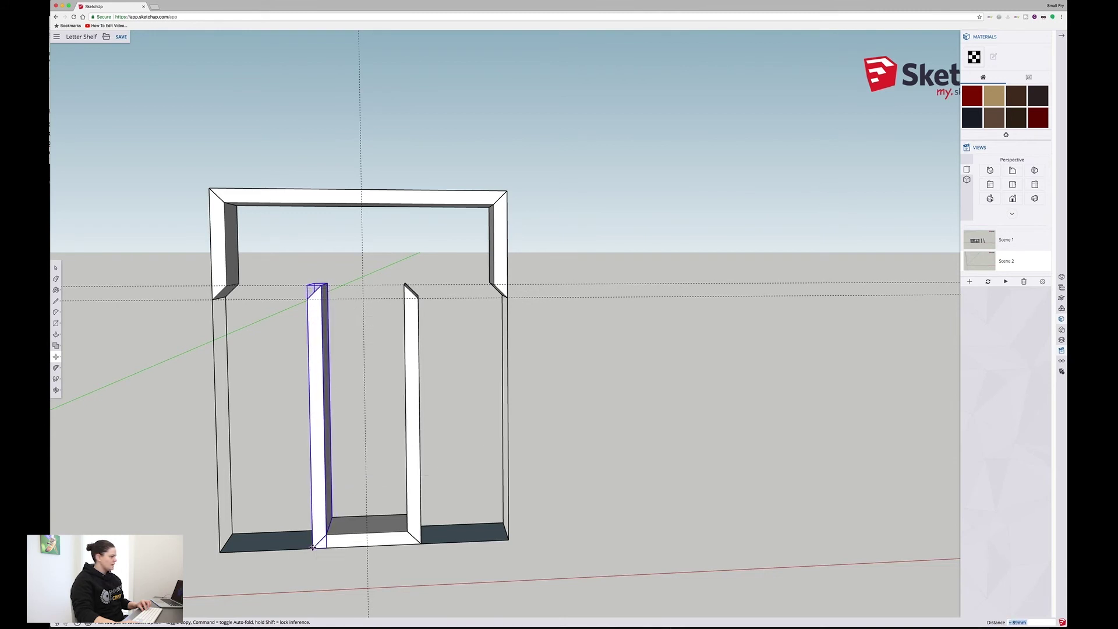
pyautogui.click(312, 547)
pyautogui.press('space')
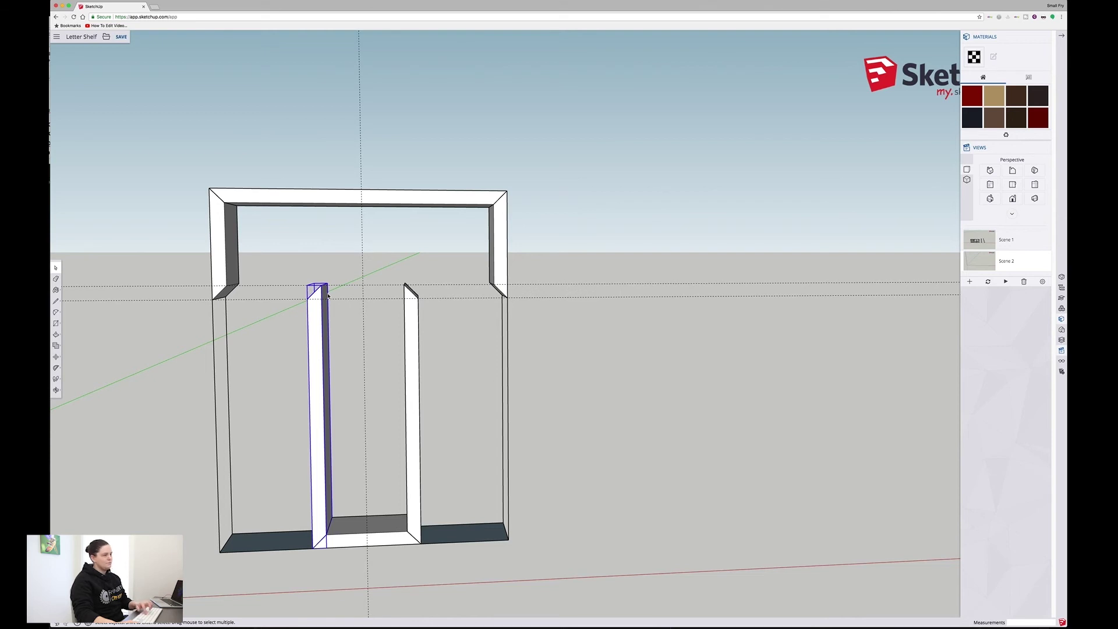
# - Draw the front face of the horizontal board between the right upright's top mitre and the right side board's lower mitre
pyautogui.press('l')
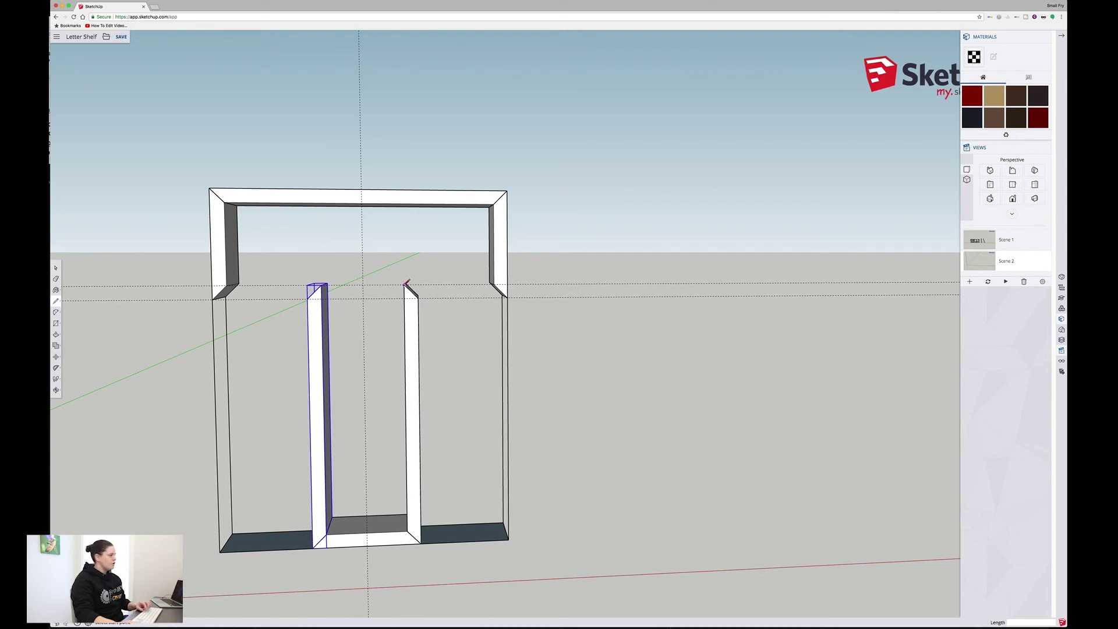
pyautogui.click(406, 284)
pyautogui.click(491, 284)
pyautogui.click(507, 297)
pyautogui.click(418, 298)
pyautogui.press('space')
pyautogui.click(426, 291)
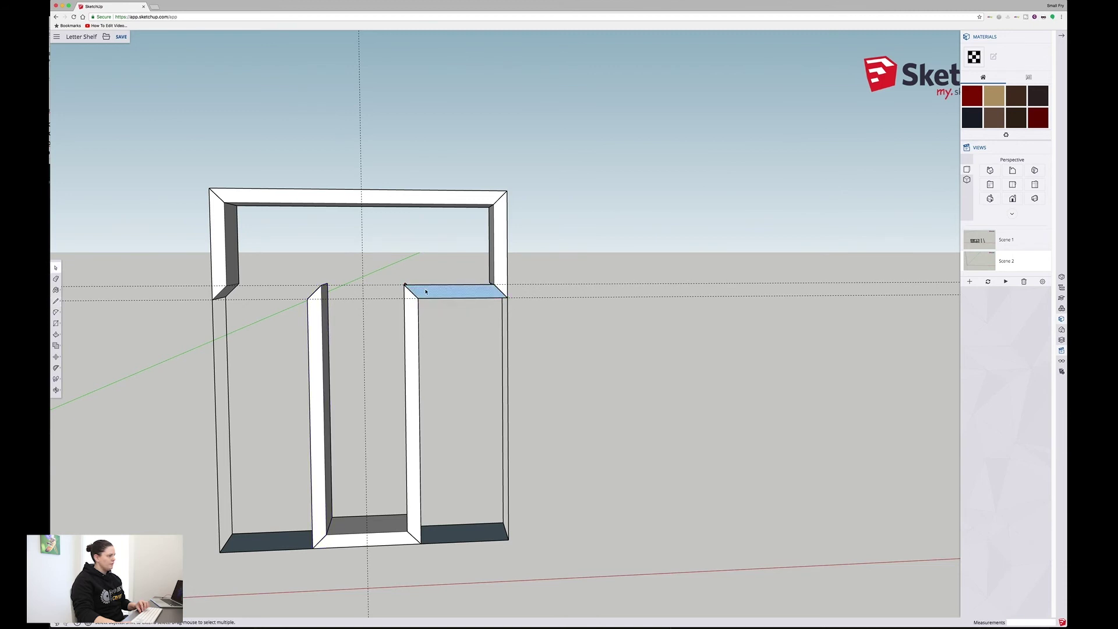
# - Extrude the right horizontal board's face 89 mm backward with Push/Pull and make the board a component
pyautogui.moveTo(422, 342); pyautogui.dragTo(437, 309, button='middle')
pyautogui.press('p')
pyautogui.click(417, 289)
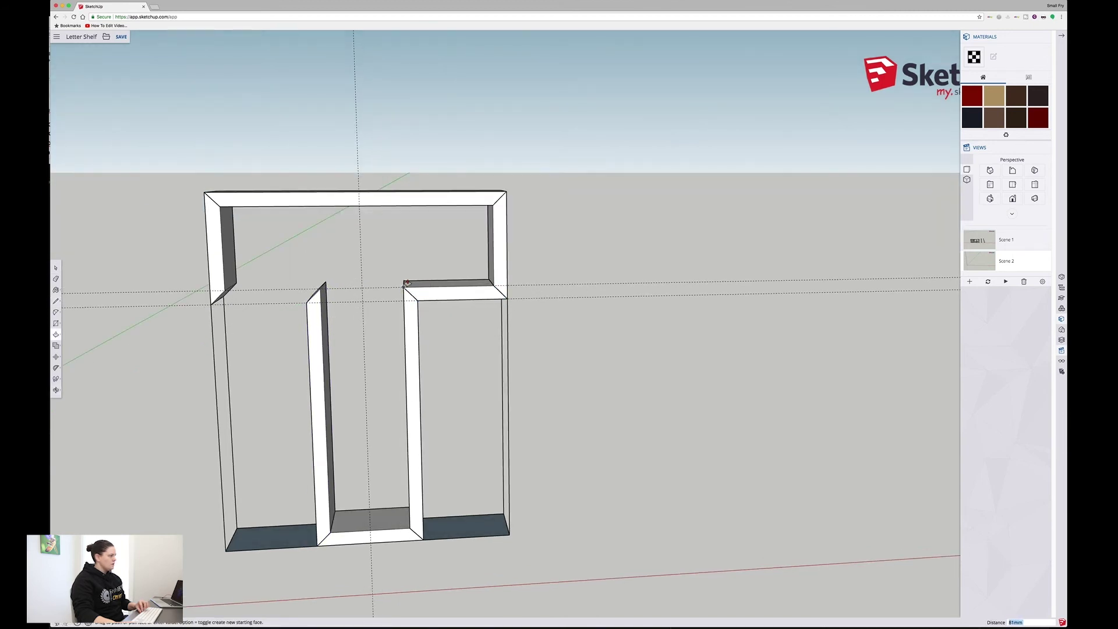
pyautogui.click(422, 266)
pyautogui.write('89')
pyautogui.press('Return')
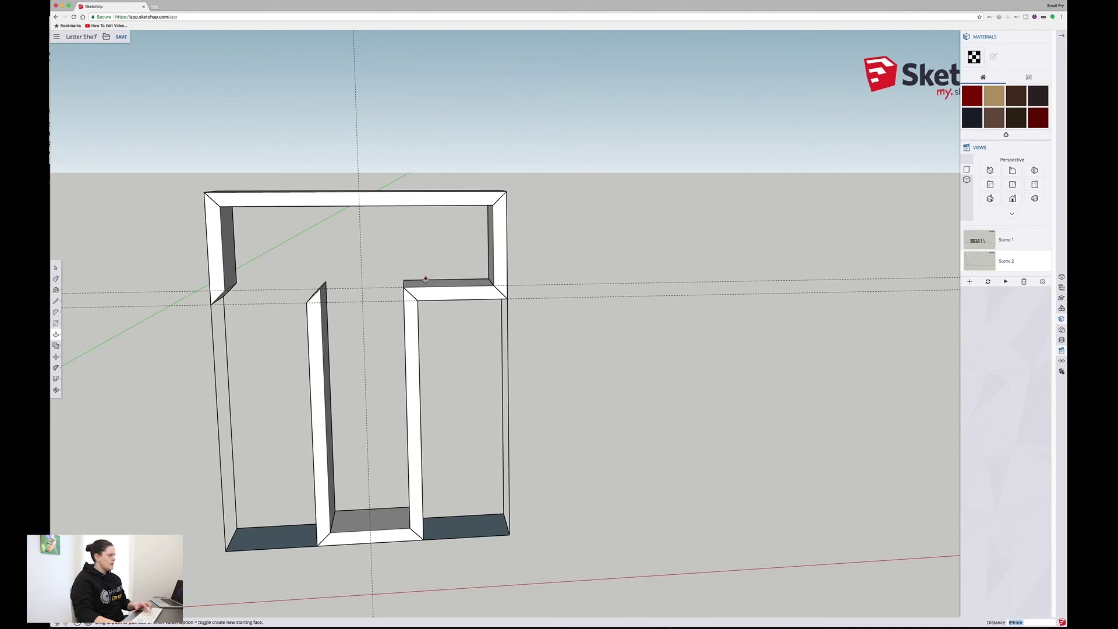
pyautogui.press('space')
pyautogui.doubleClick(453, 297)
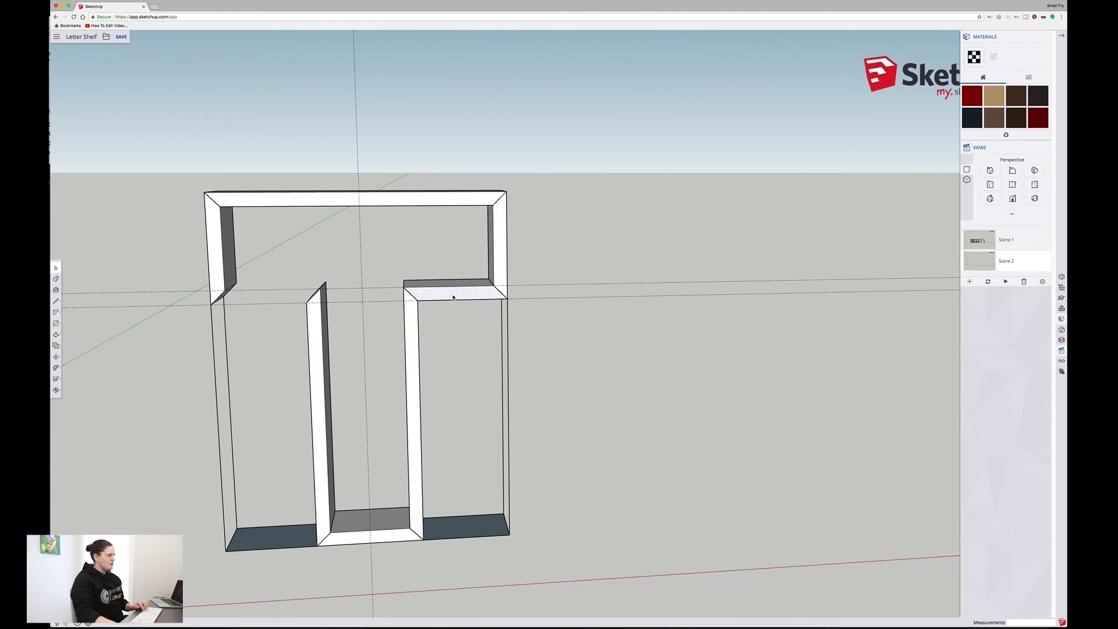
pyautogui.press('g')
pyautogui.press('Return')
# - Draw the front face of the horizontal board between the left side board's lower mitre and the left upright's top mitre
pyautogui.press('l')
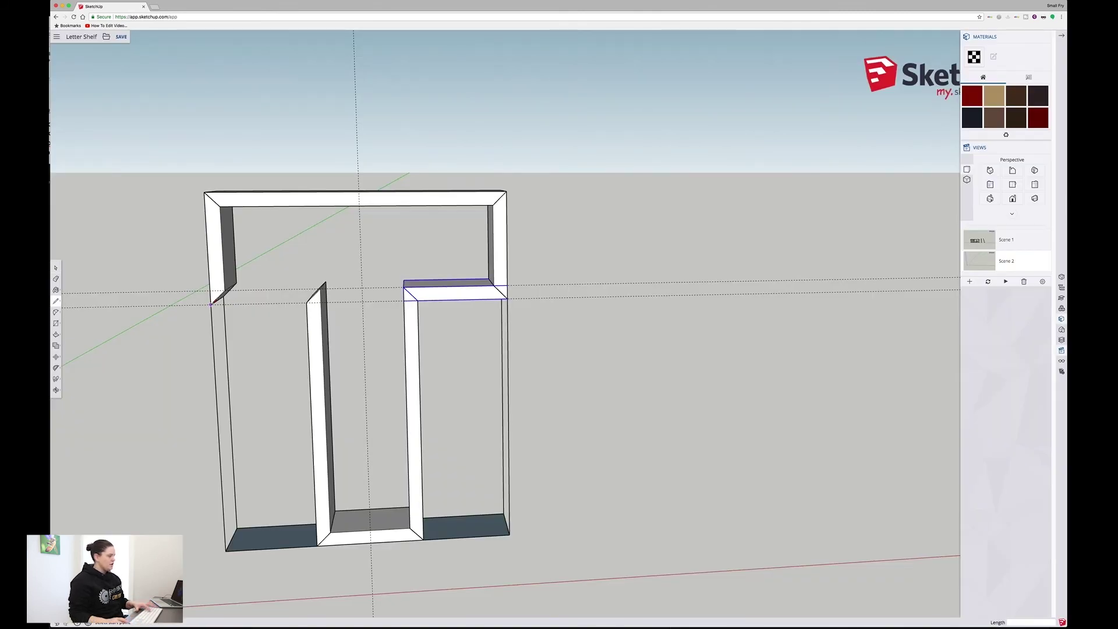
pyautogui.click(211, 304)
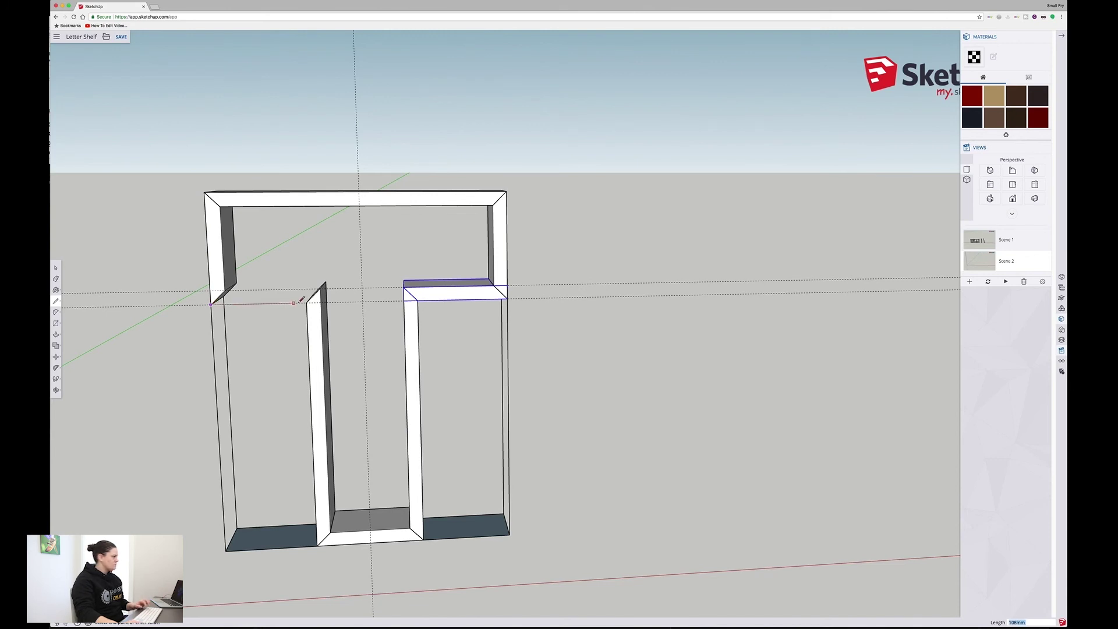
pyautogui.click(307, 302)
pyautogui.click(321, 288)
pyautogui.click(226, 289)
pyautogui.press('space')
pyautogui.click(249, 300)
# - Extrude the left horizontal board's face back to the shelf's full depth with Push/Pull and make the board a component
pyautogui.press('p')
pyautogui.moveTo(249, 296); pyautogui.dragTo(295, 280)
pyautogui.press('space')
pyautogui.click(294, 294)
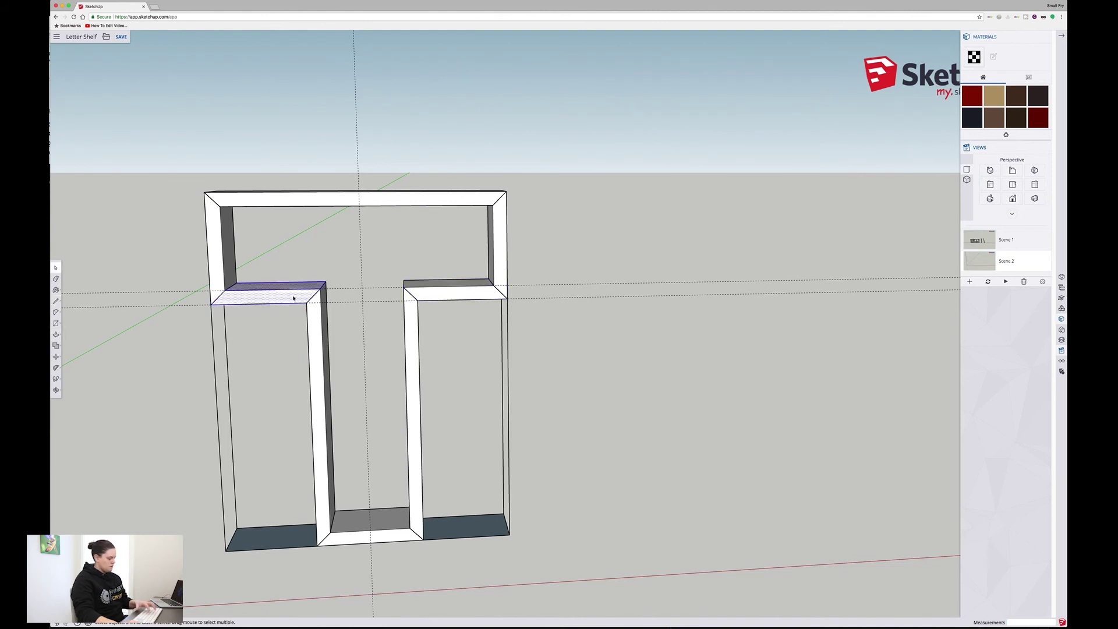
pyautogui.tripleClick(287, 298)
pyautogui.press('g')
pyautogui.press('Return')
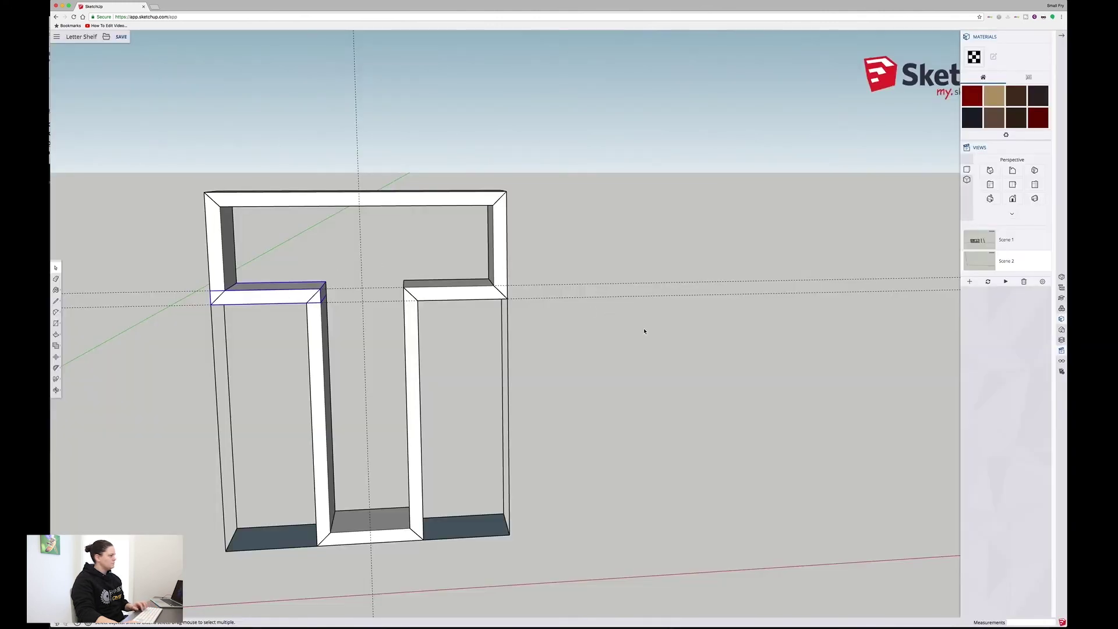
# - Delete the remaining guide lines and switch to Scene 1 to view the T shelf beside the other letters
pyautogui.moveTo(602, 254); pyautogui.dragTo(602, 256)
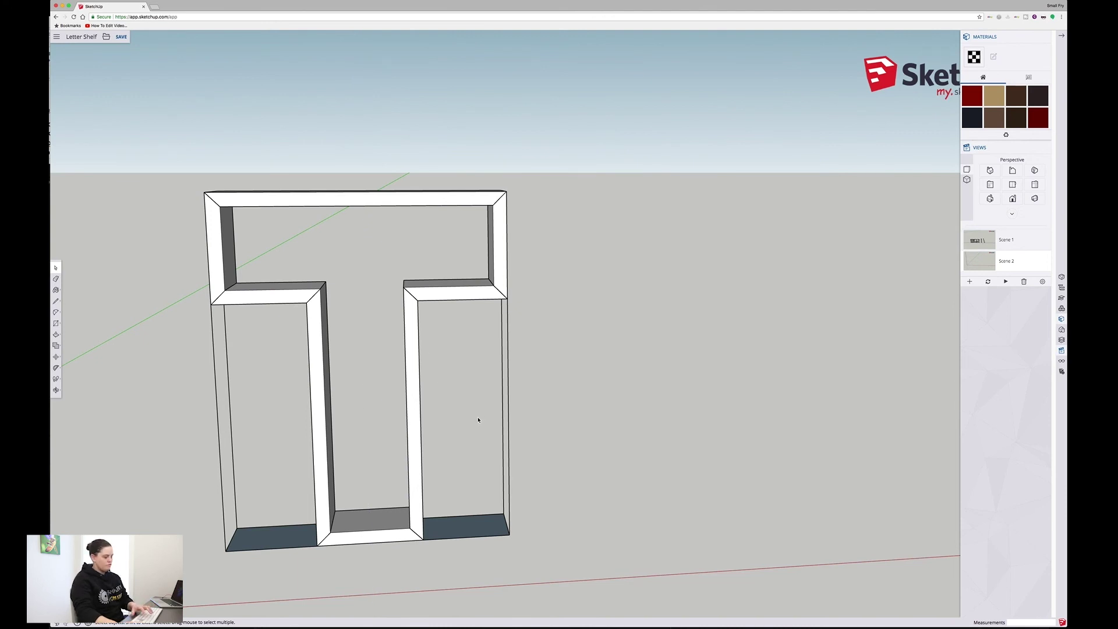
pyautogui.moveTo(477, 418); pyautogui.dragTo(435, 393, button='middle')
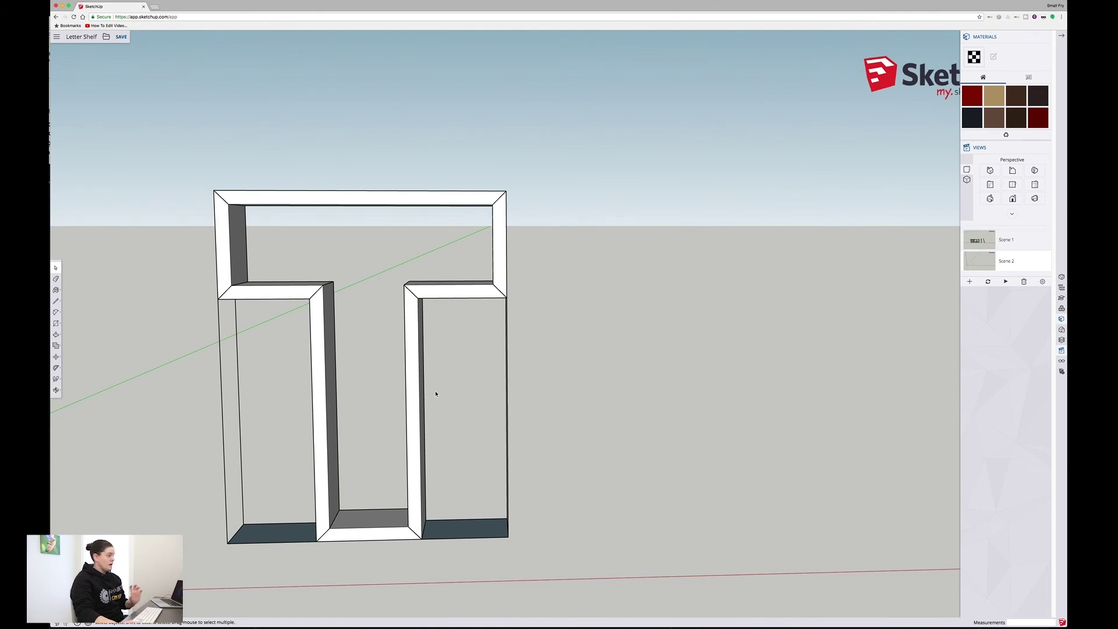
pyautogui.scroll(2, 436, 393)
pyautogui.scroll(-5, 436, 393)
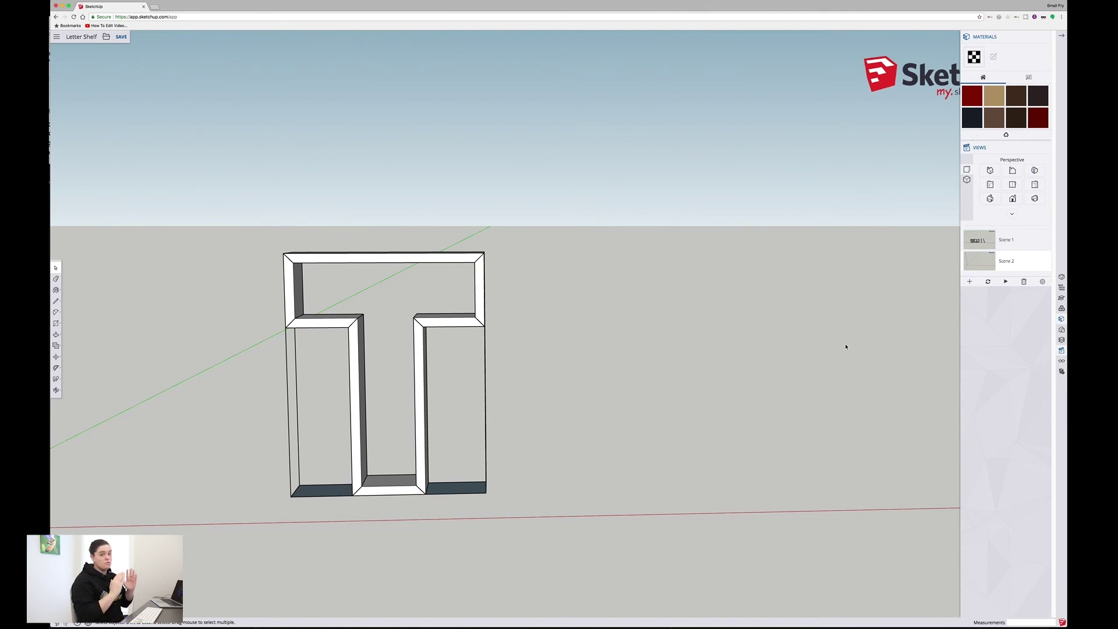
pyautogui.click(979, 241)
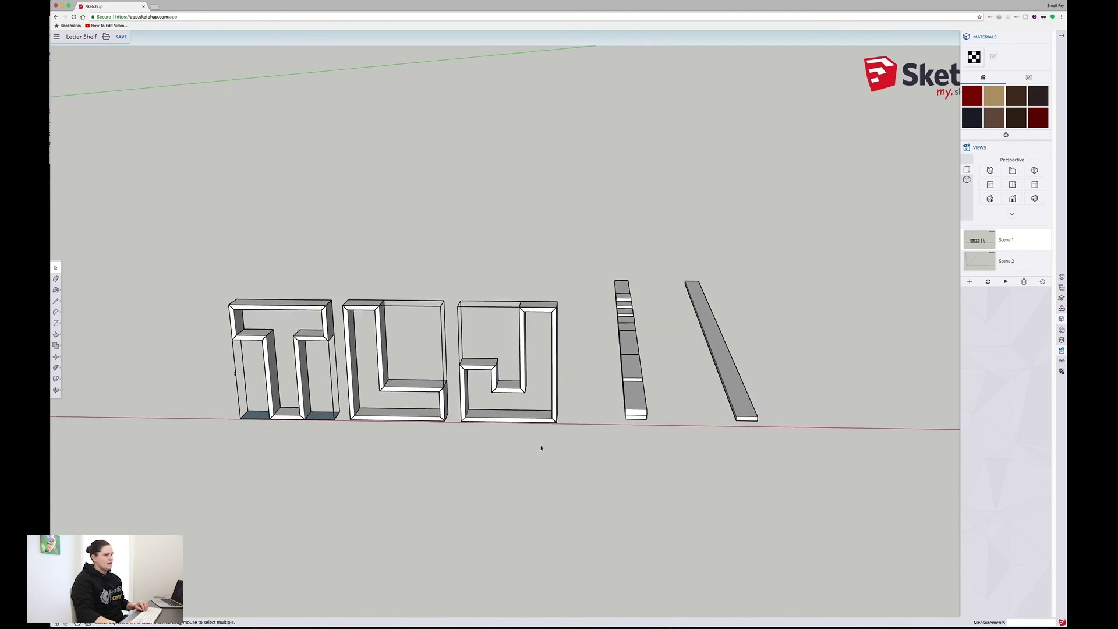
pyautogui.moveTo(549, 429); pyautogui.dragTo(504, 373, button='middle')
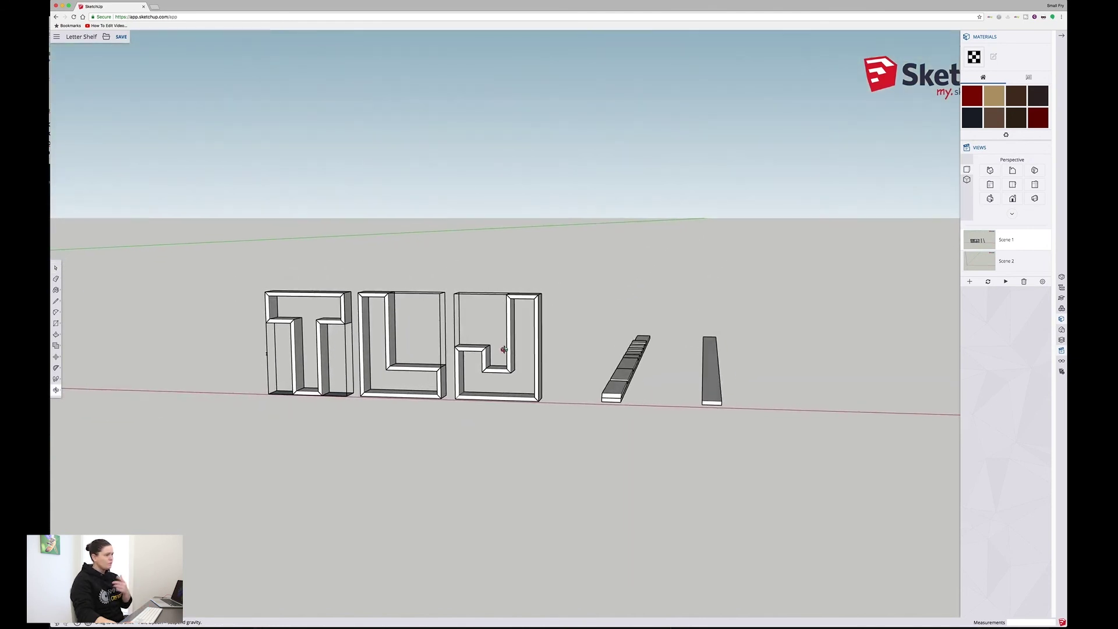